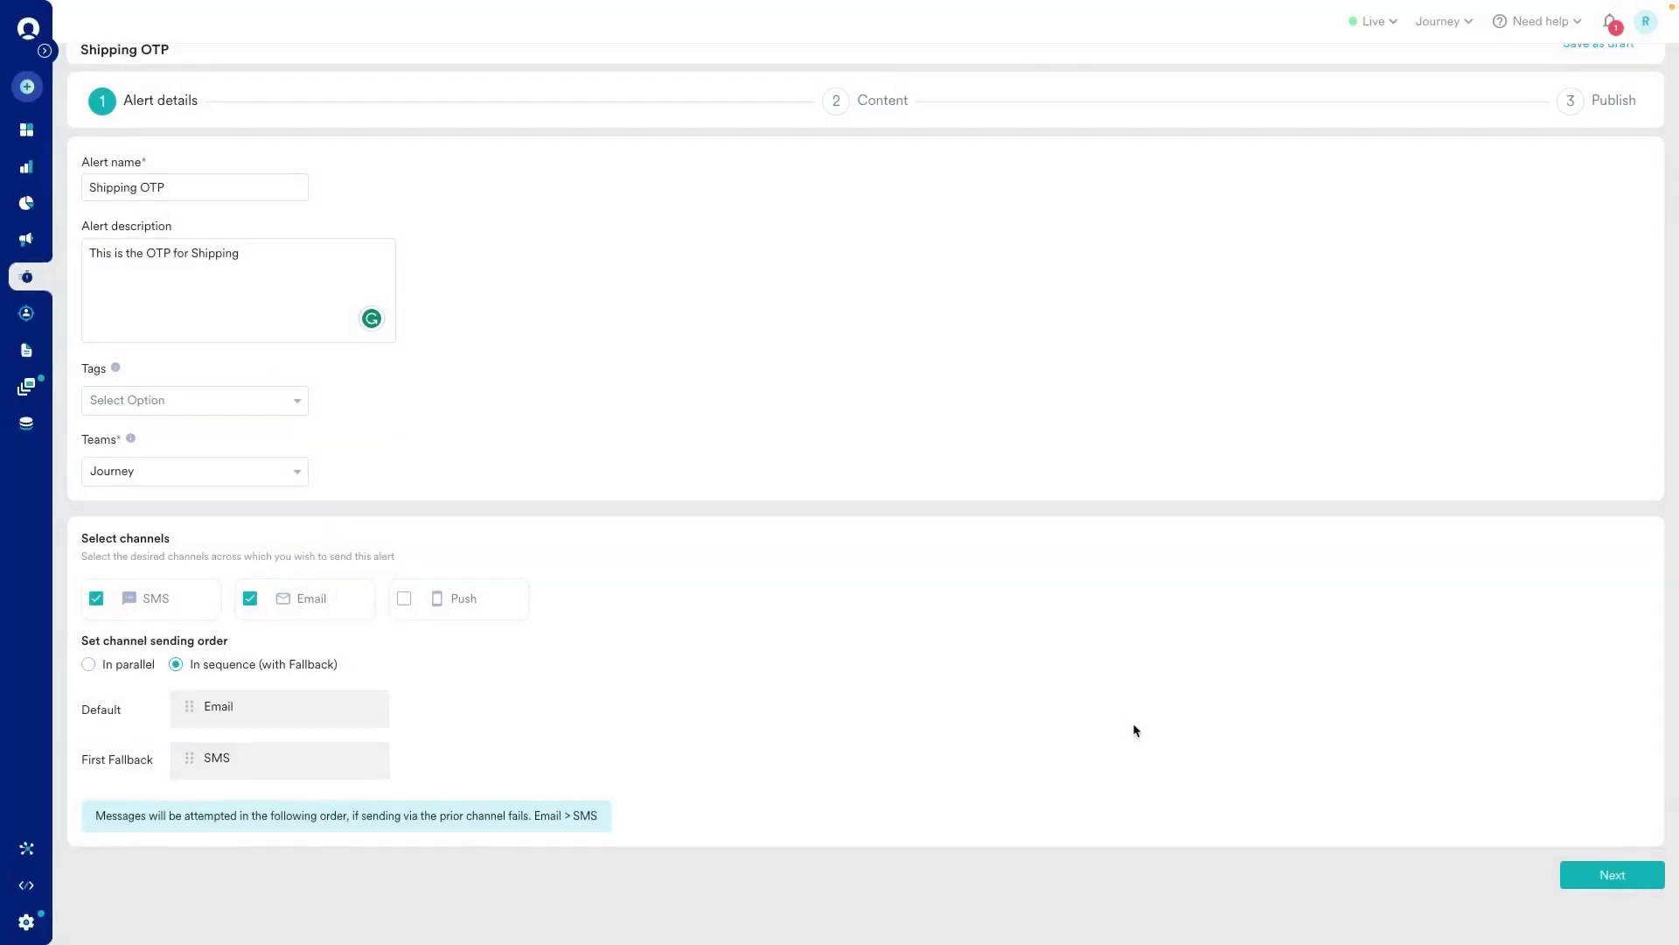
click(213, 131)
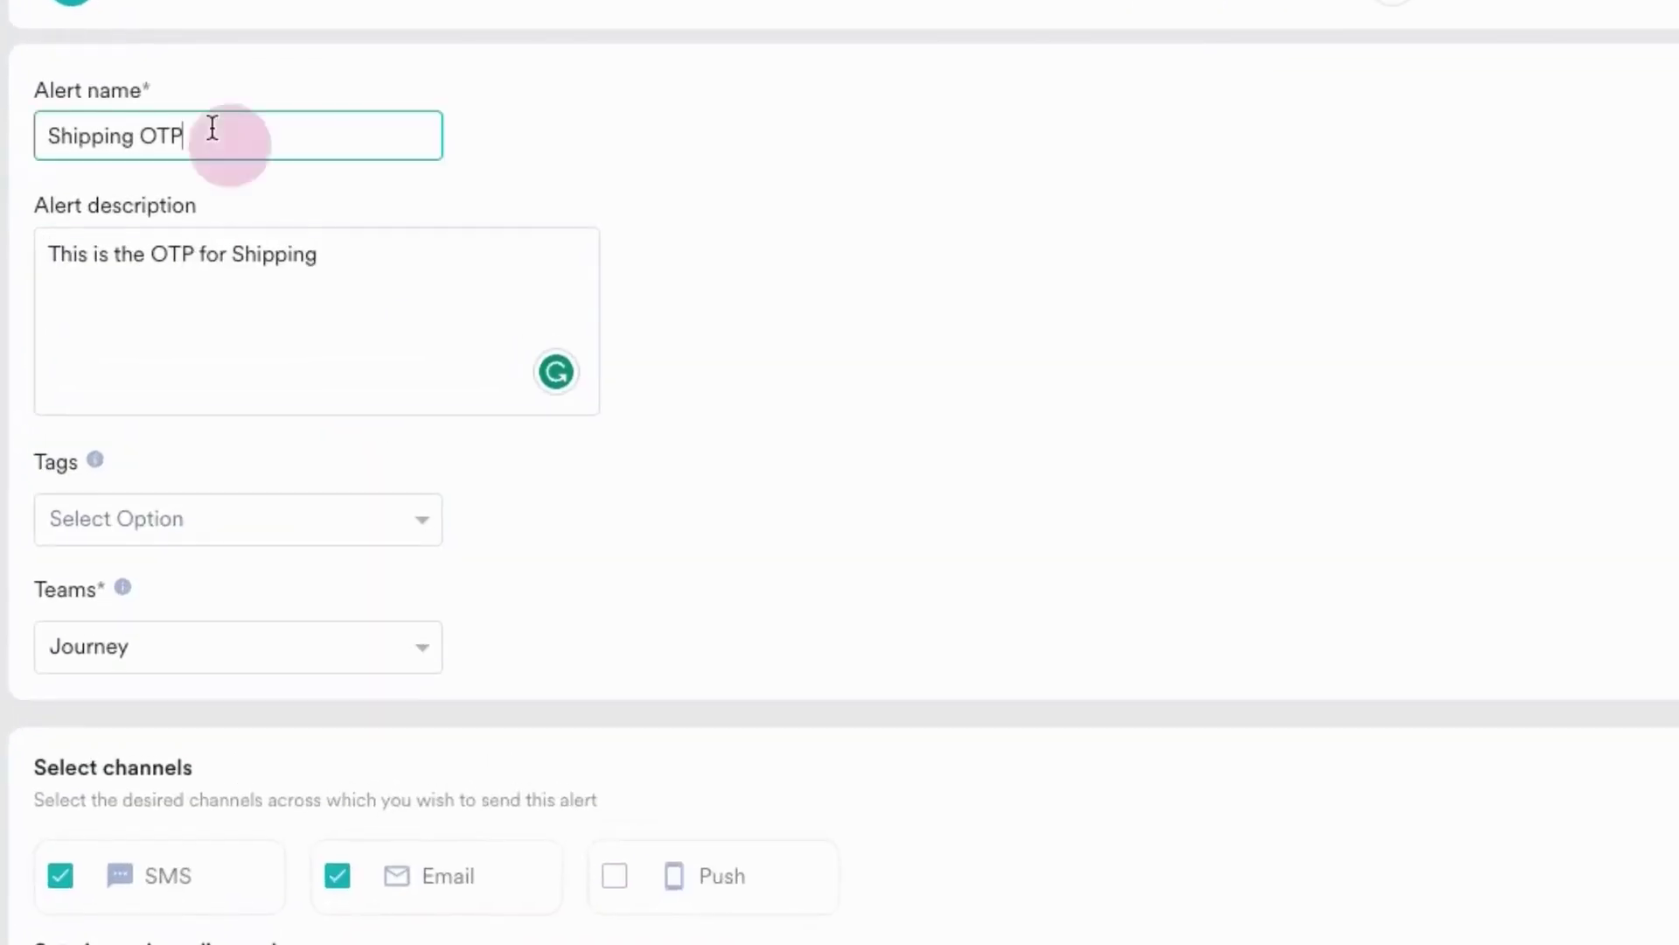
click(365, 262)
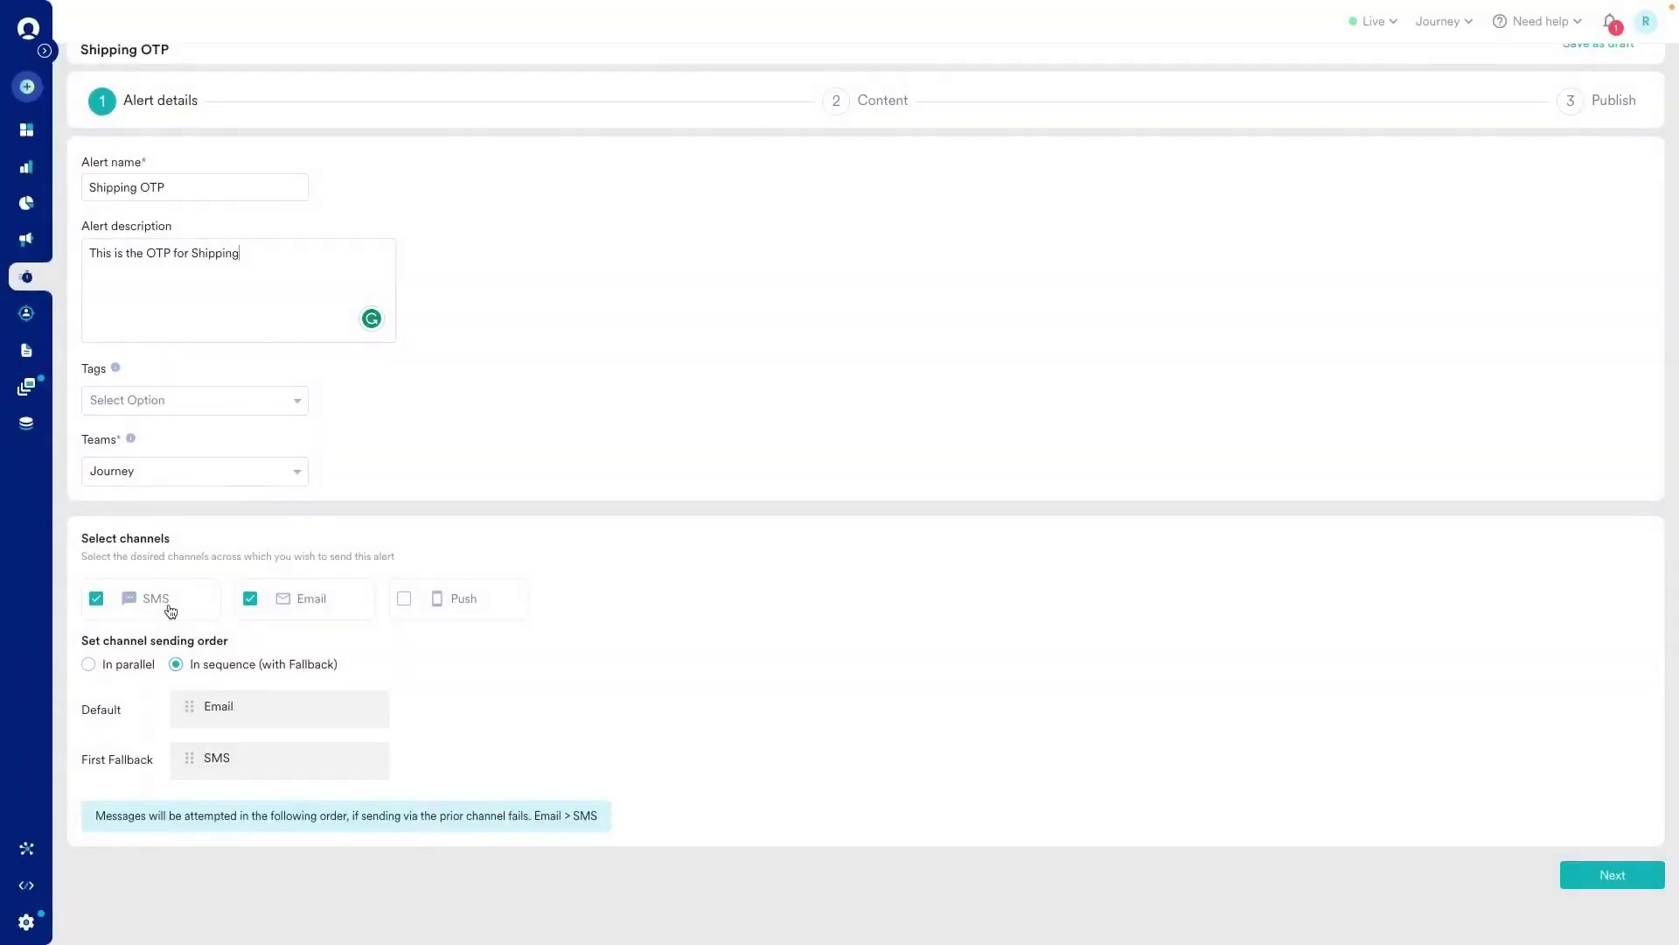
Keep In sequence (with Fallback) delivery, try reordering the channel rows, and advance to Content
click(180, 664)
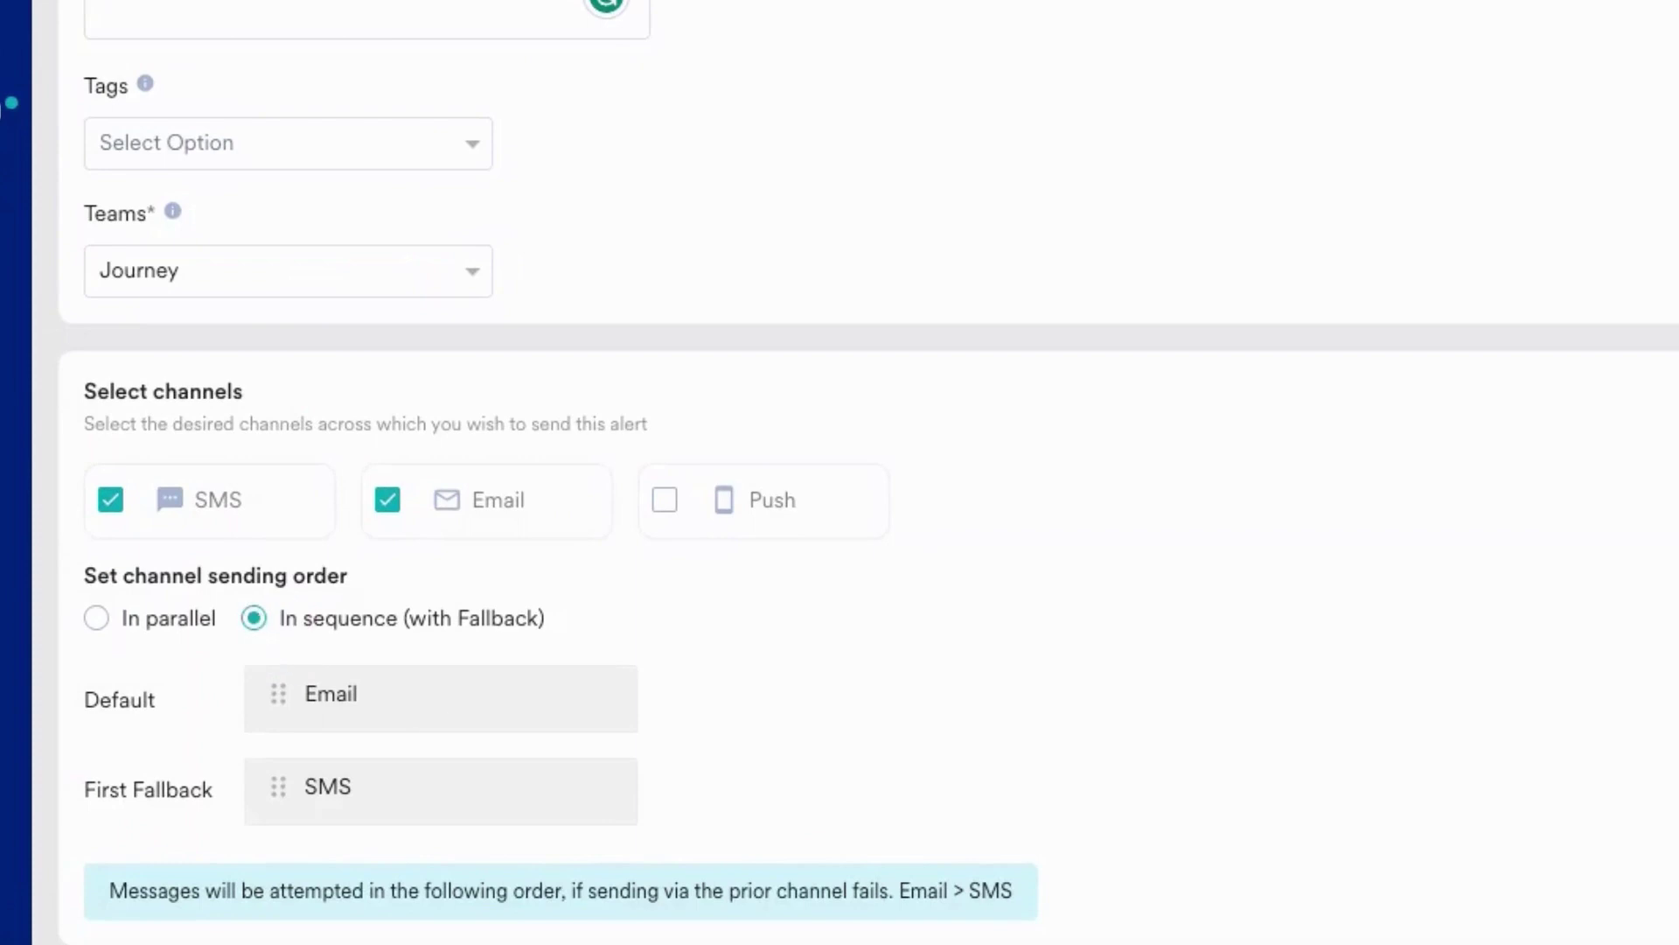
drag(406, 695, 411, 782)
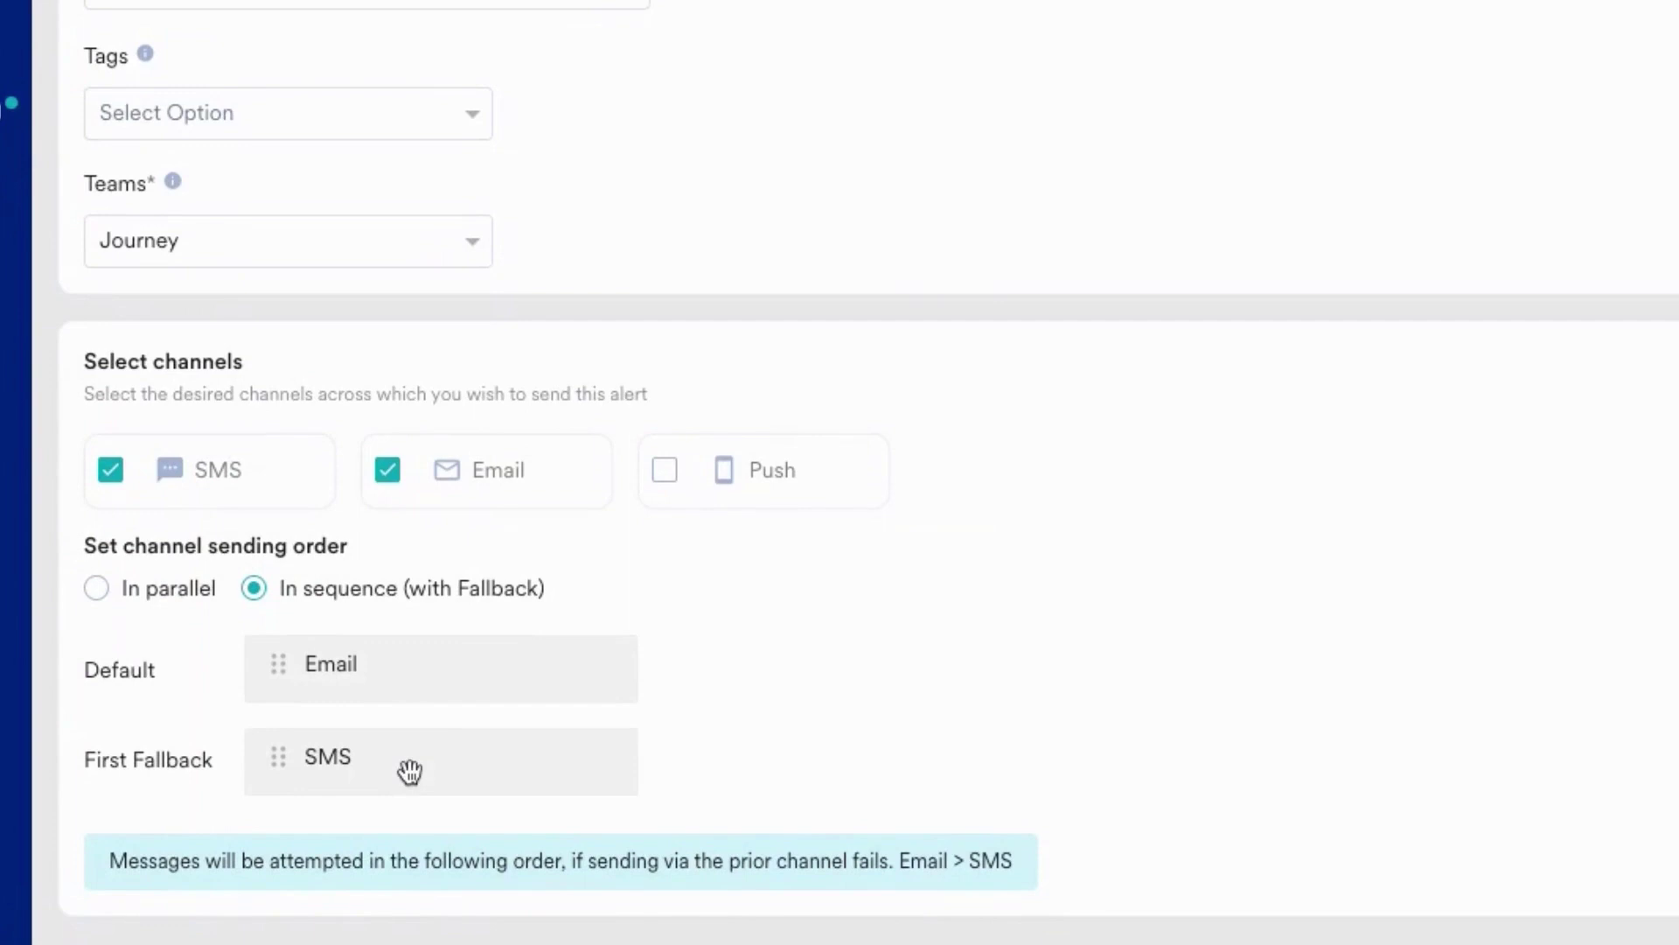
click(175, 676)
click(141, 765)
click(370, 659)
click(450, 743)
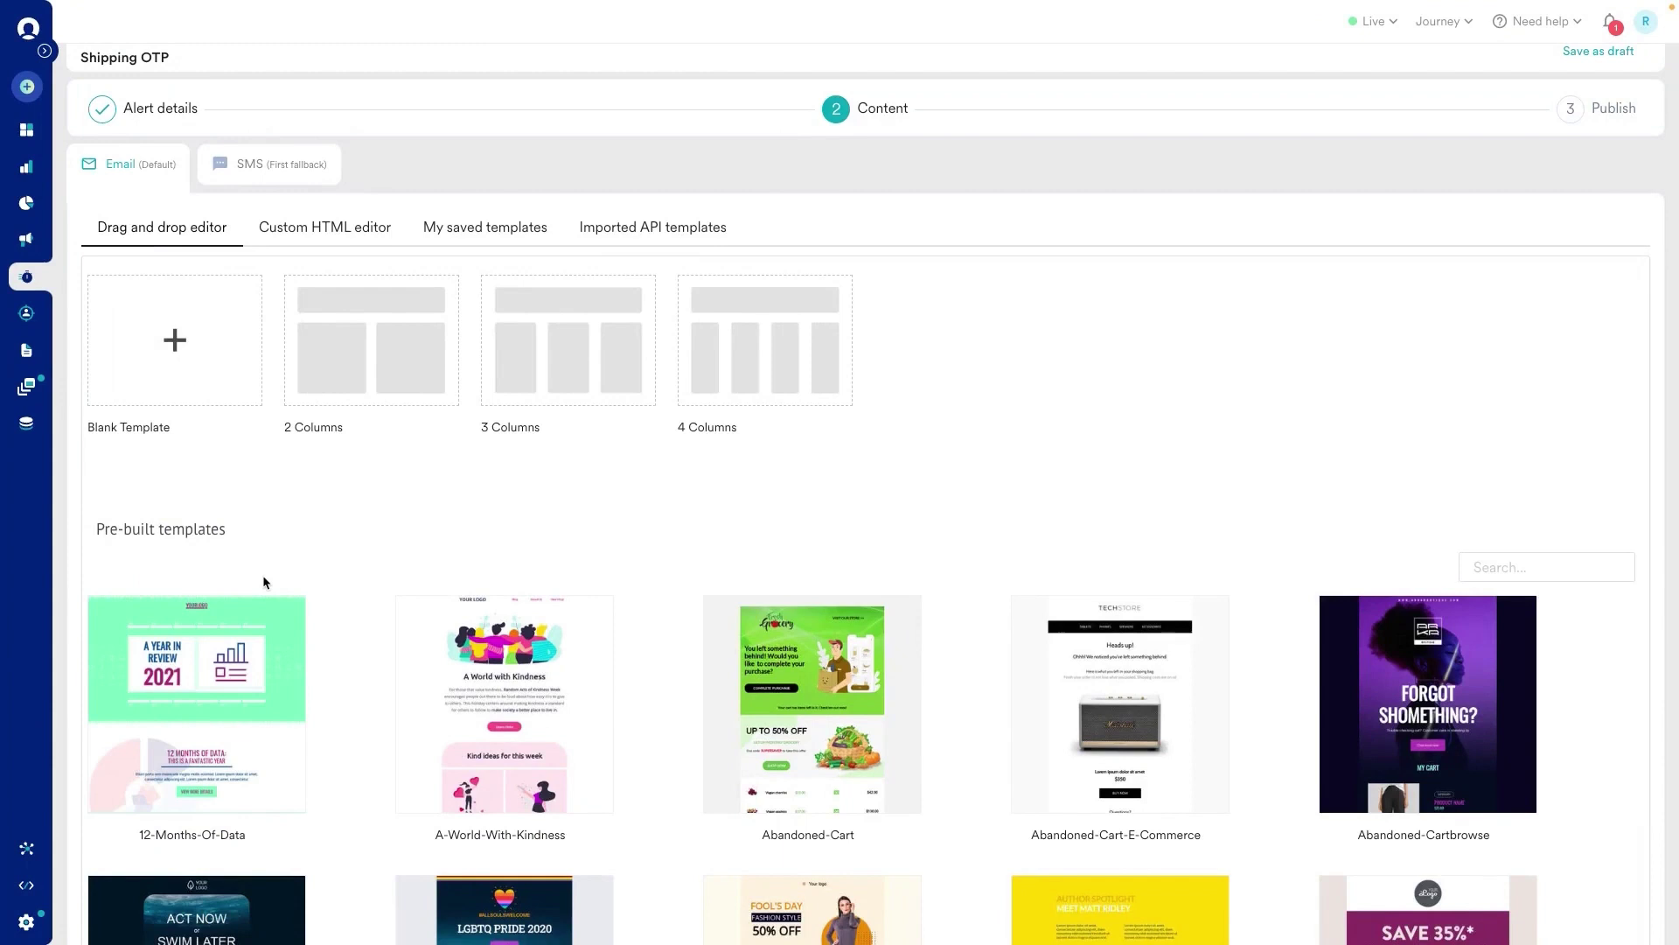
scroll(263, 581, down, 1)
scroll(262, 581, down, 2)
scroll(262, 582, down, 2)
scroll(263, 581, down, 1)
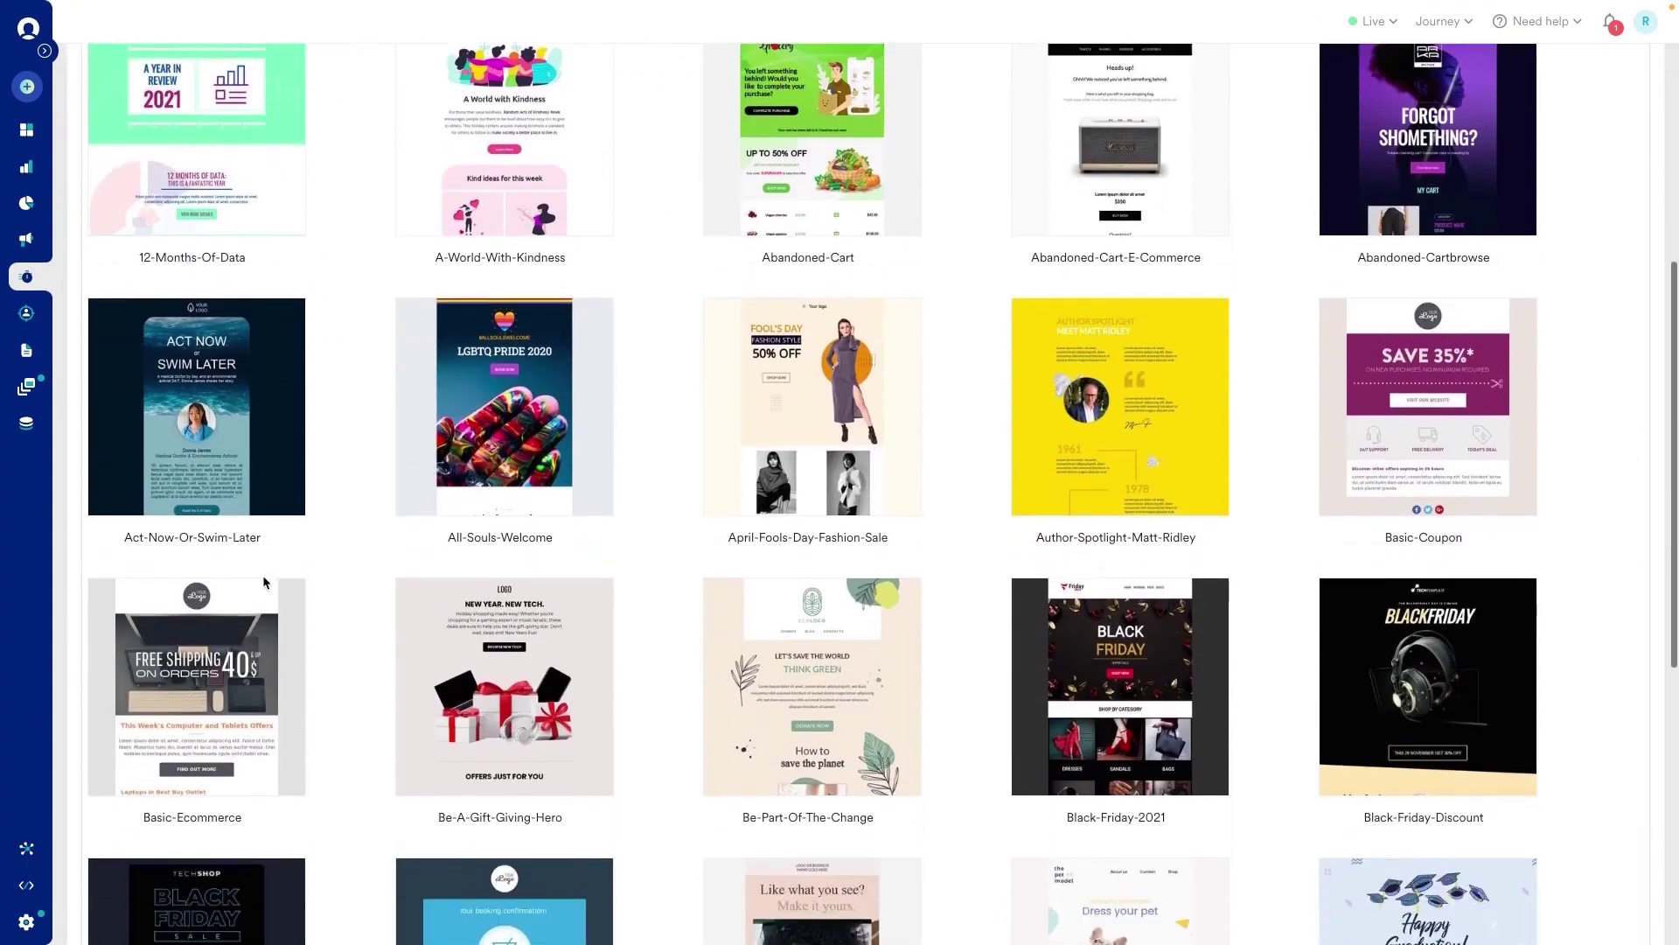
scroll(264, 582, up, 1)
scroll(262, 582, up, 4)
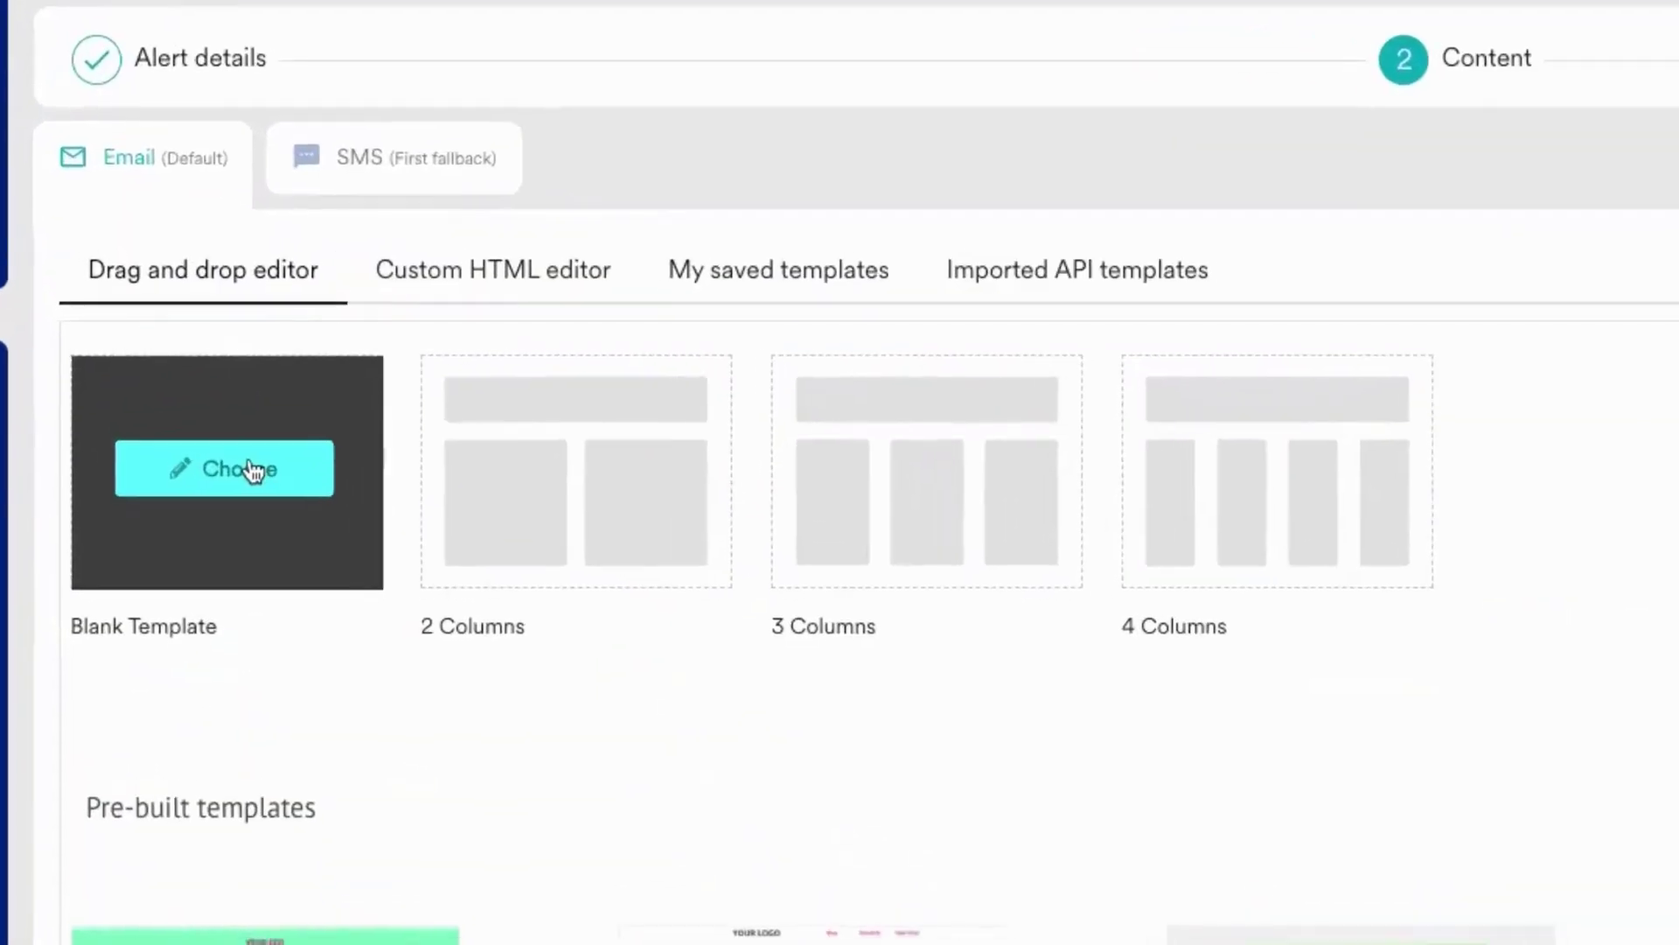
Start the email from the Blank Template and review the sender name and from addresses
click(252, 470)
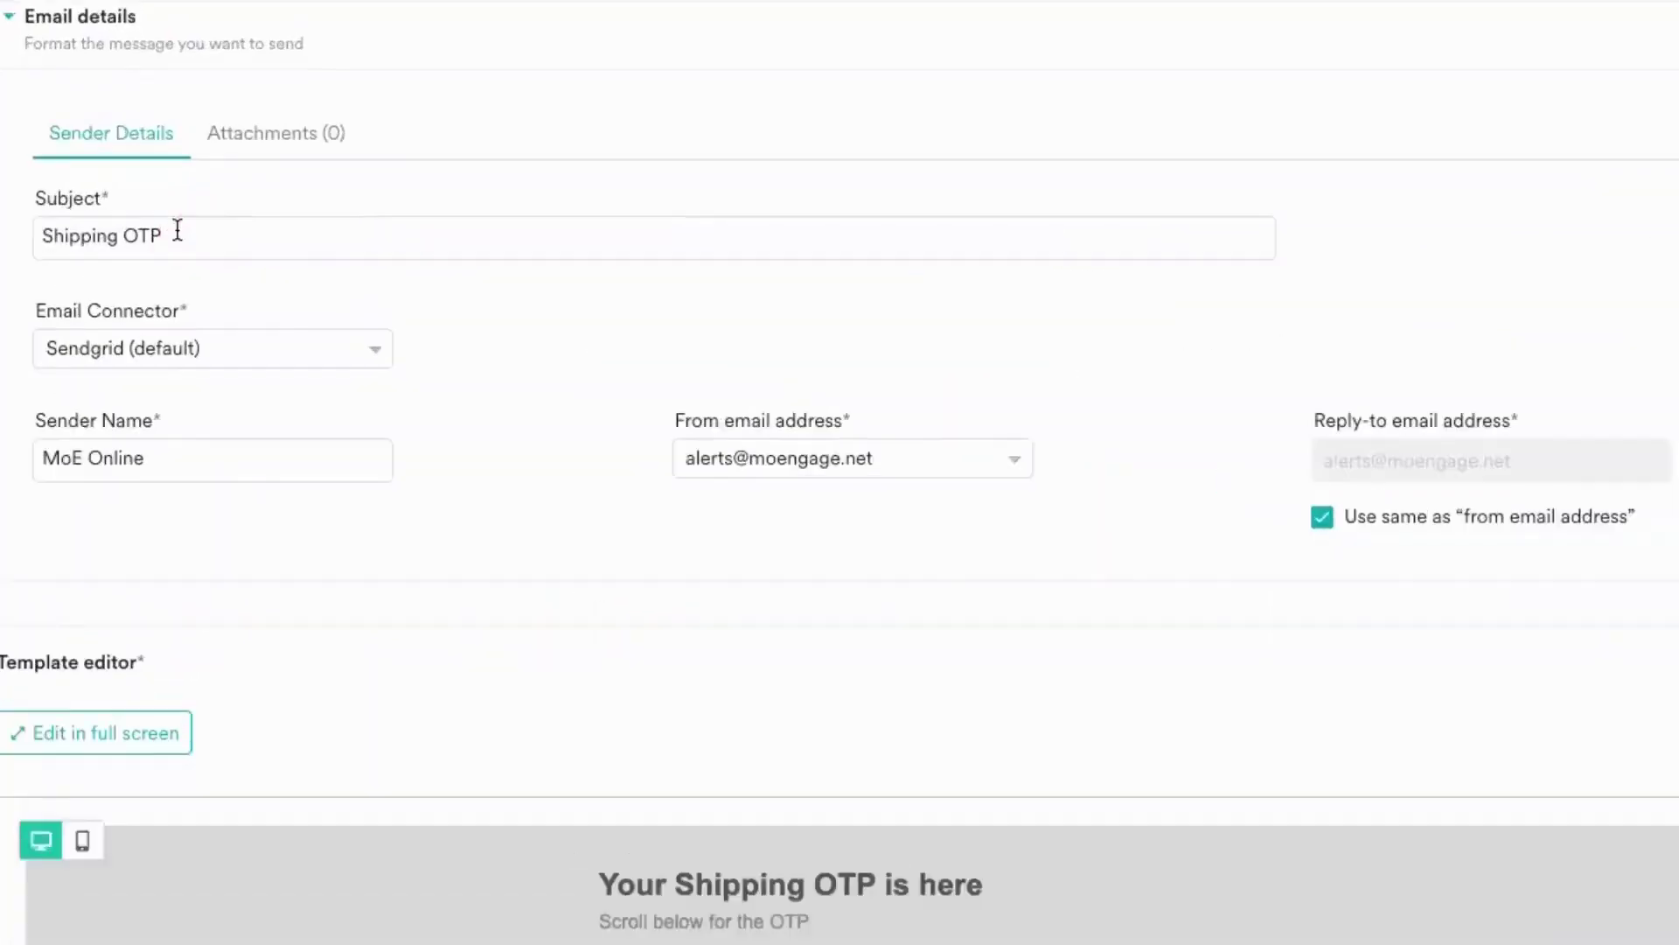
click(142, 522)
click(983, 528)
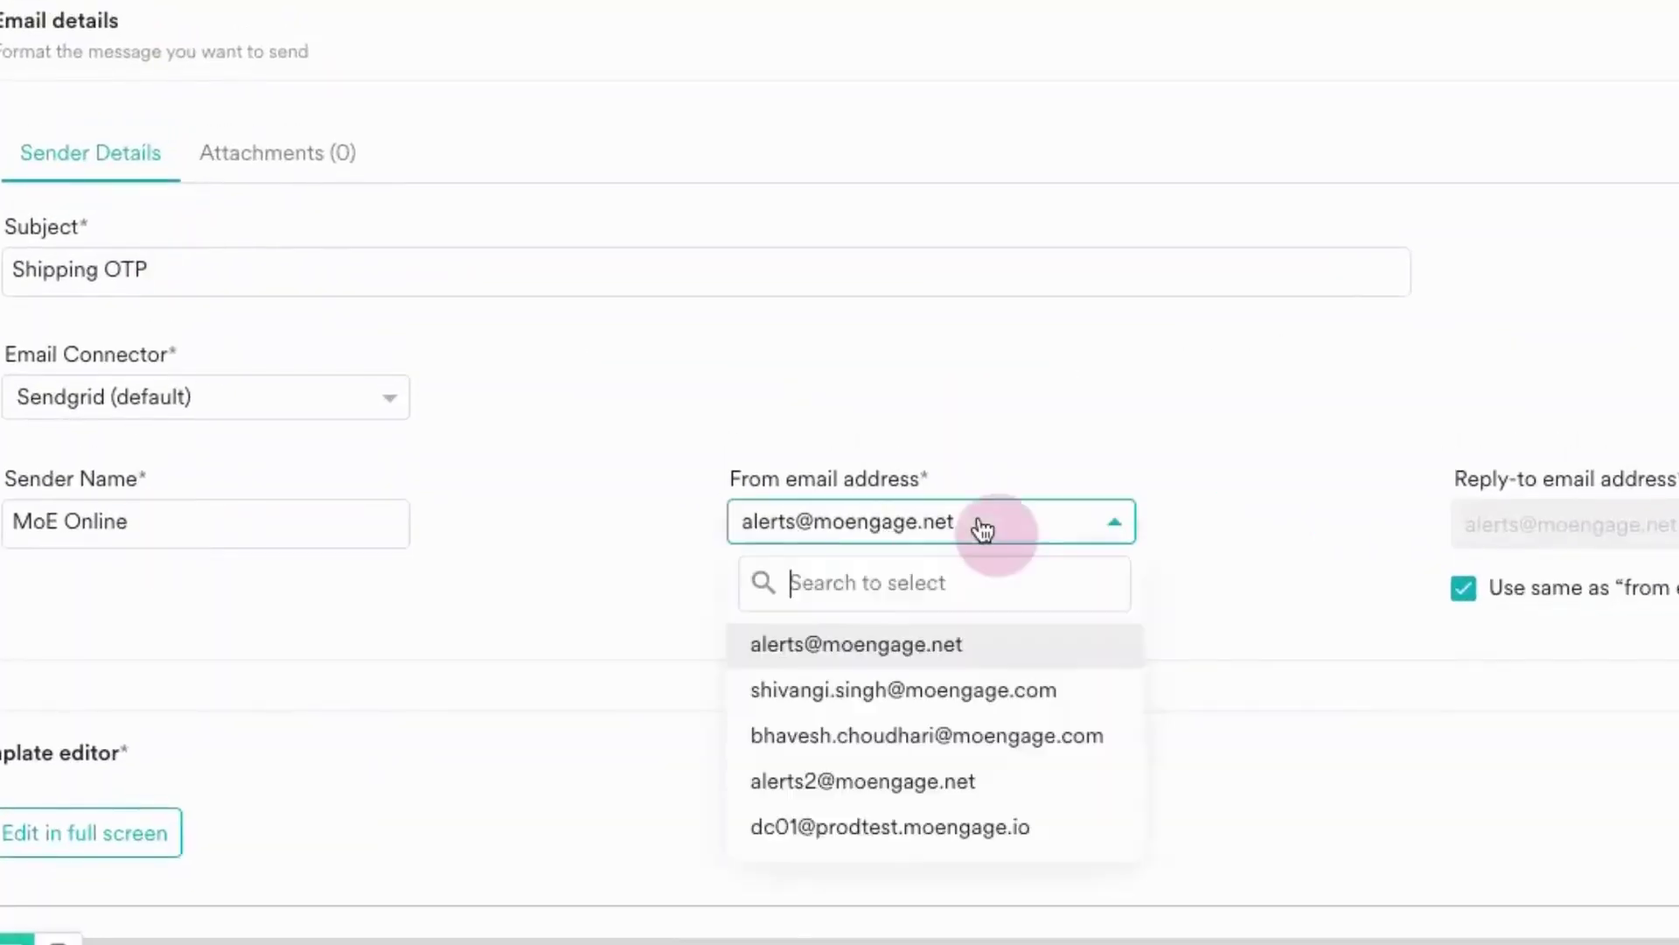
click(1487, 548)
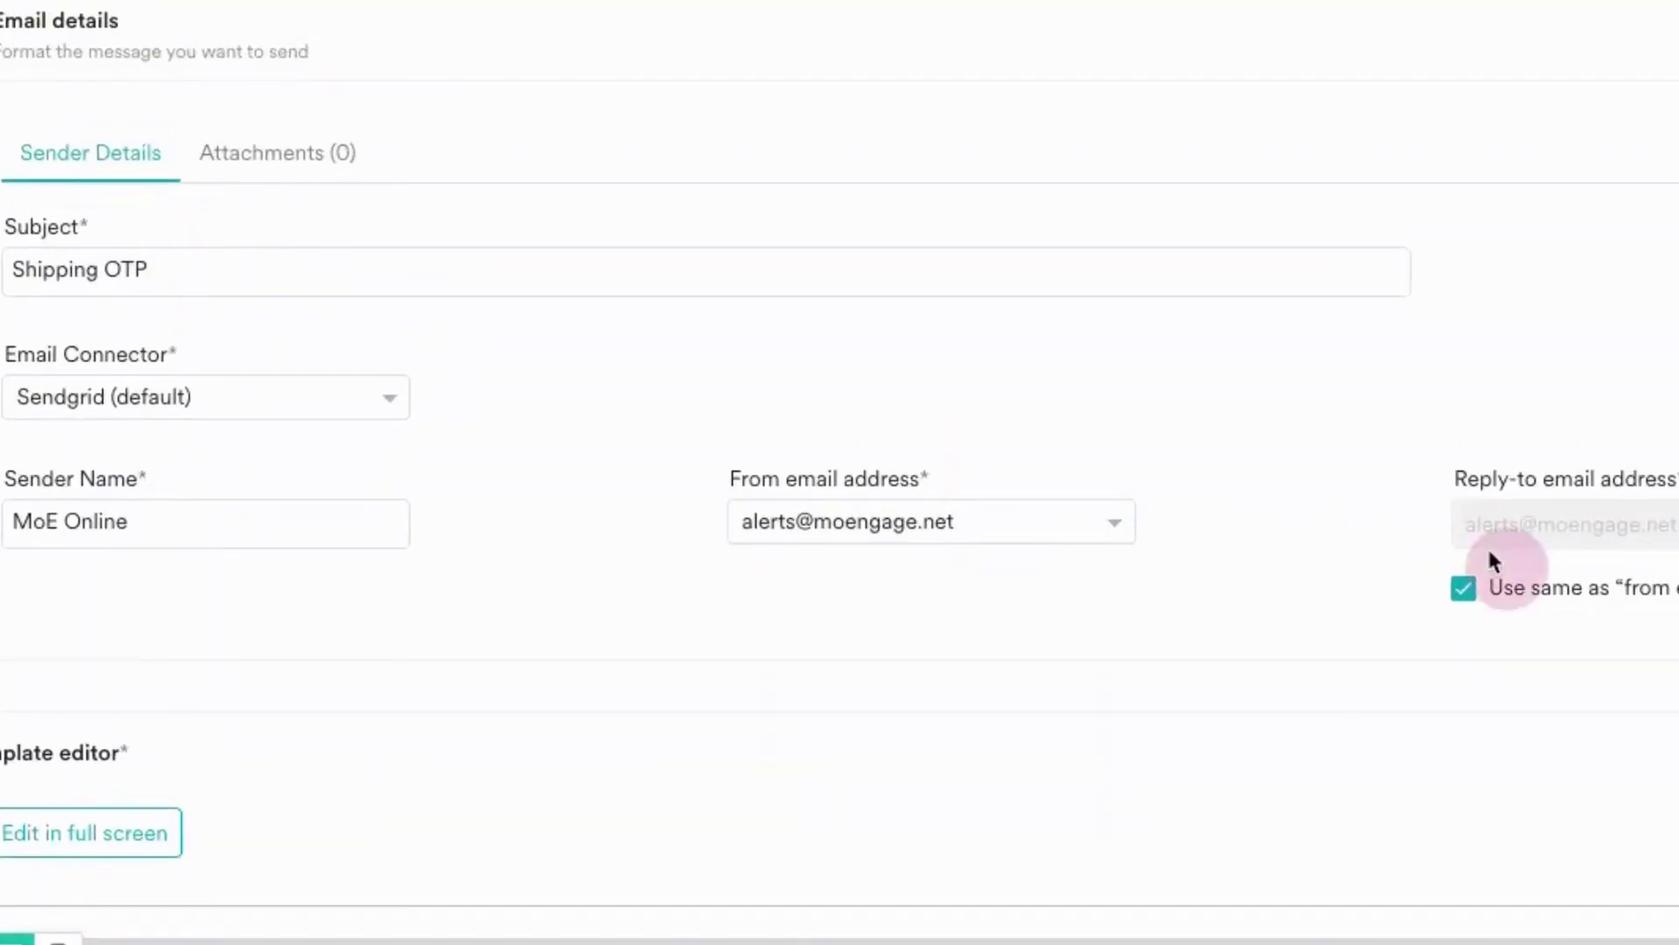
Try the CustomSendgrid and SGCustomSMTP5 connectors, then settle on Custom SMTP (default)
click(263, 413)
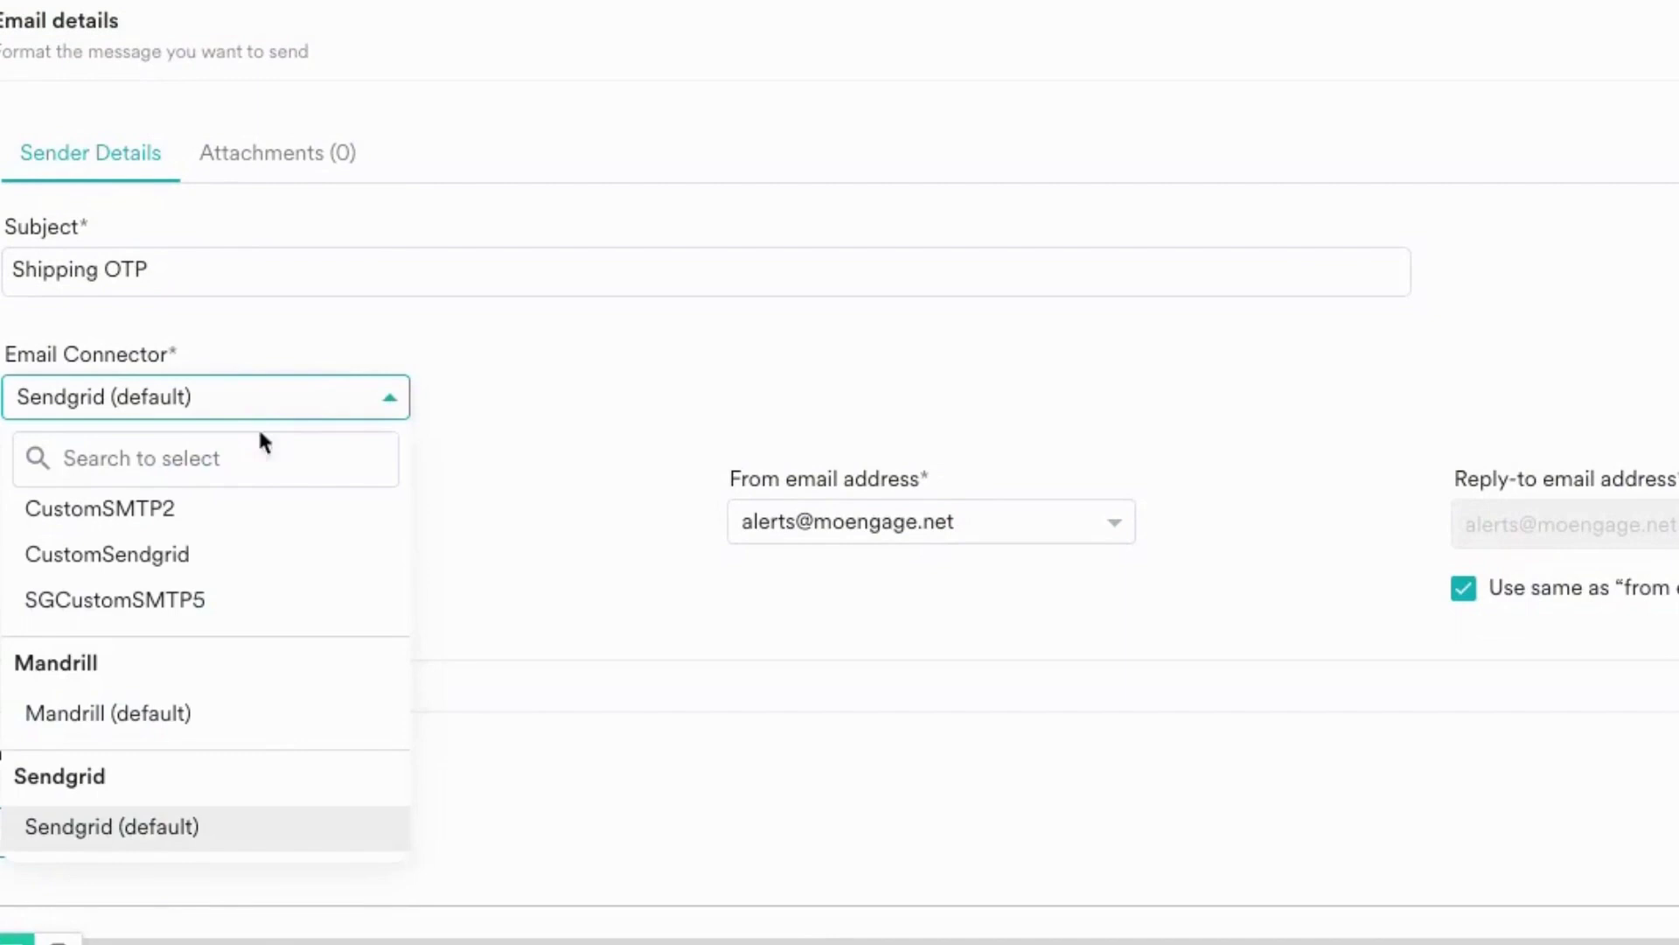
scroll(238, 522, up, 2)
click(150, 692)
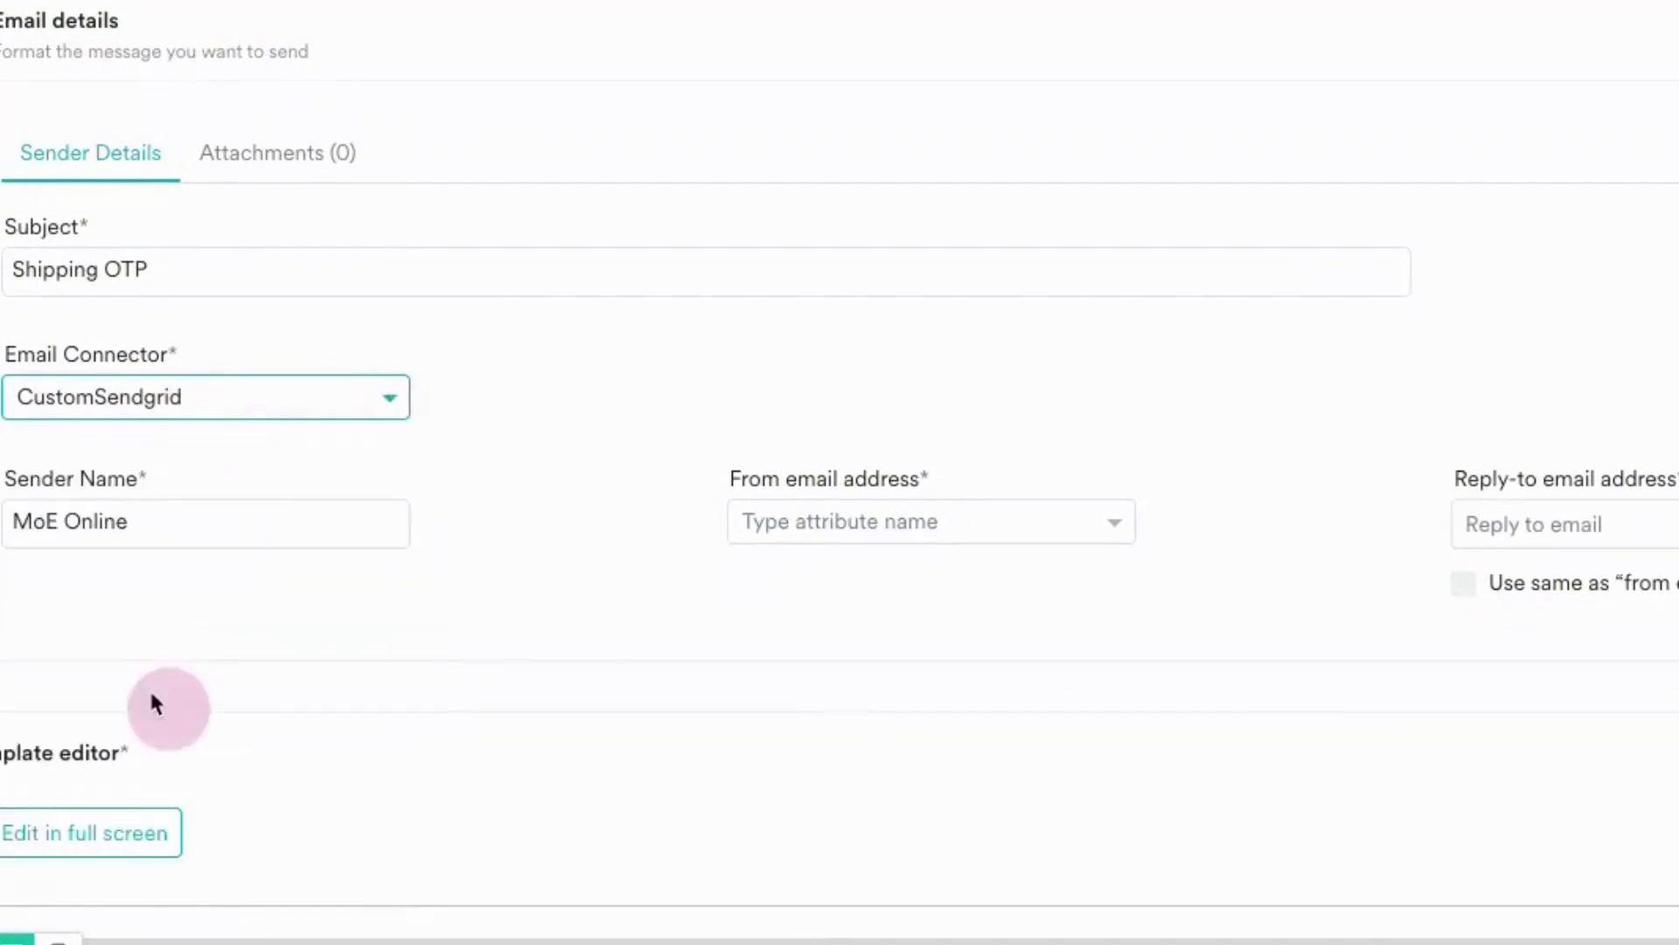
click(210, 406)
click(206, 721)
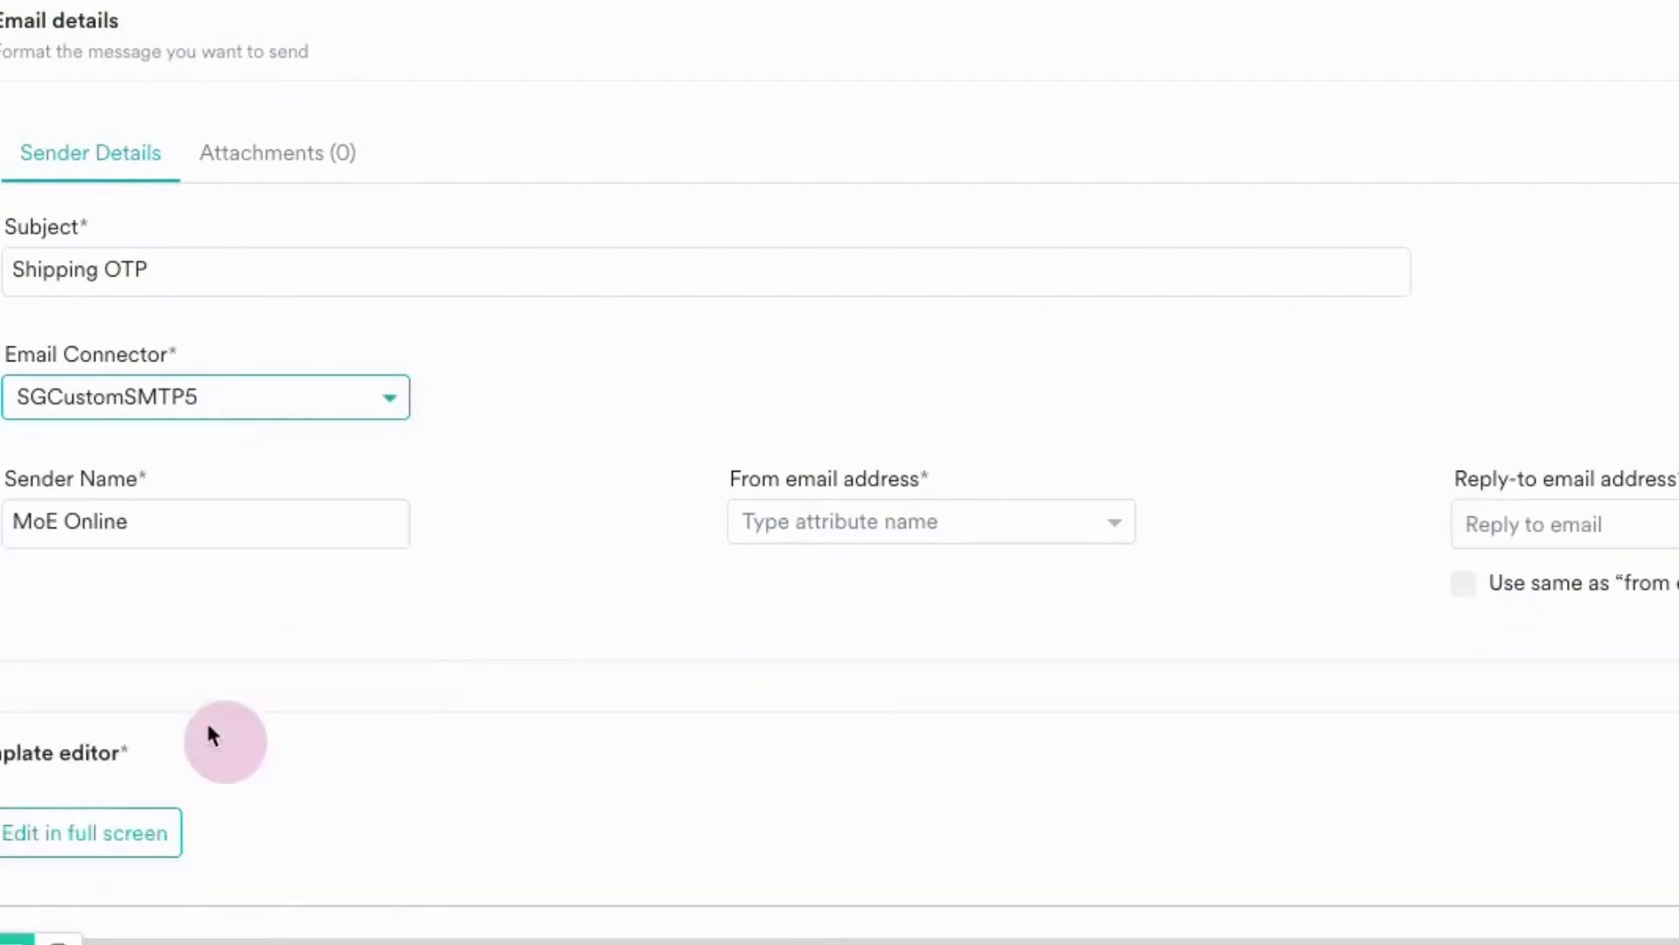
click(216, 405)
click(196, 591)
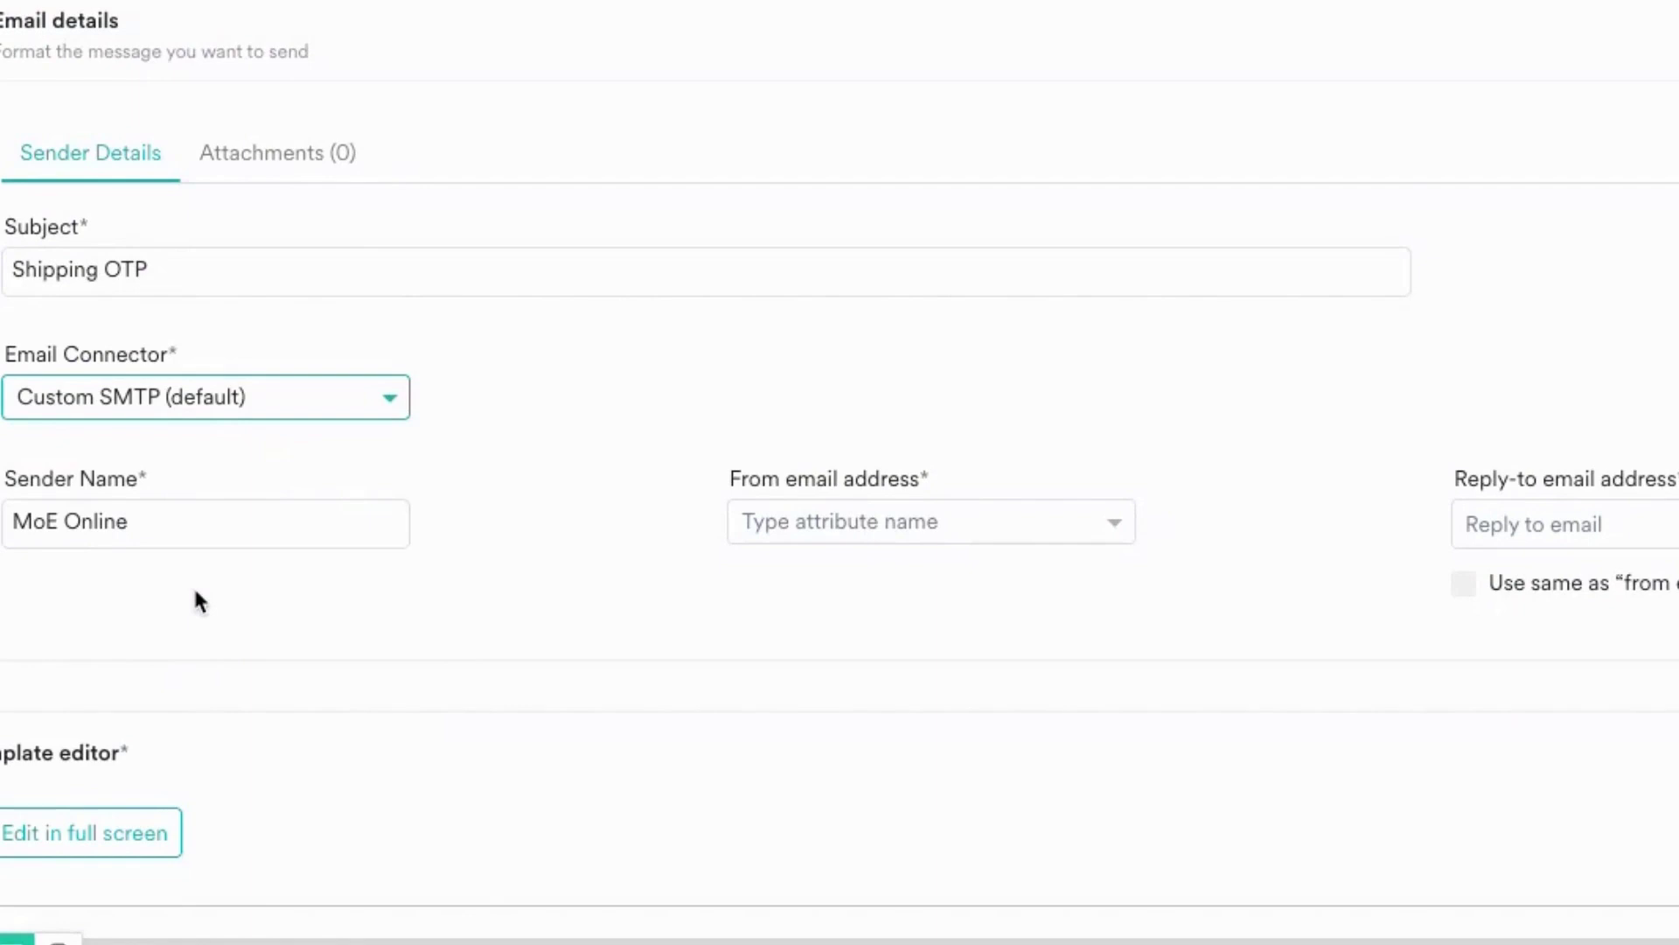
scroll(196, 601, down, 2)
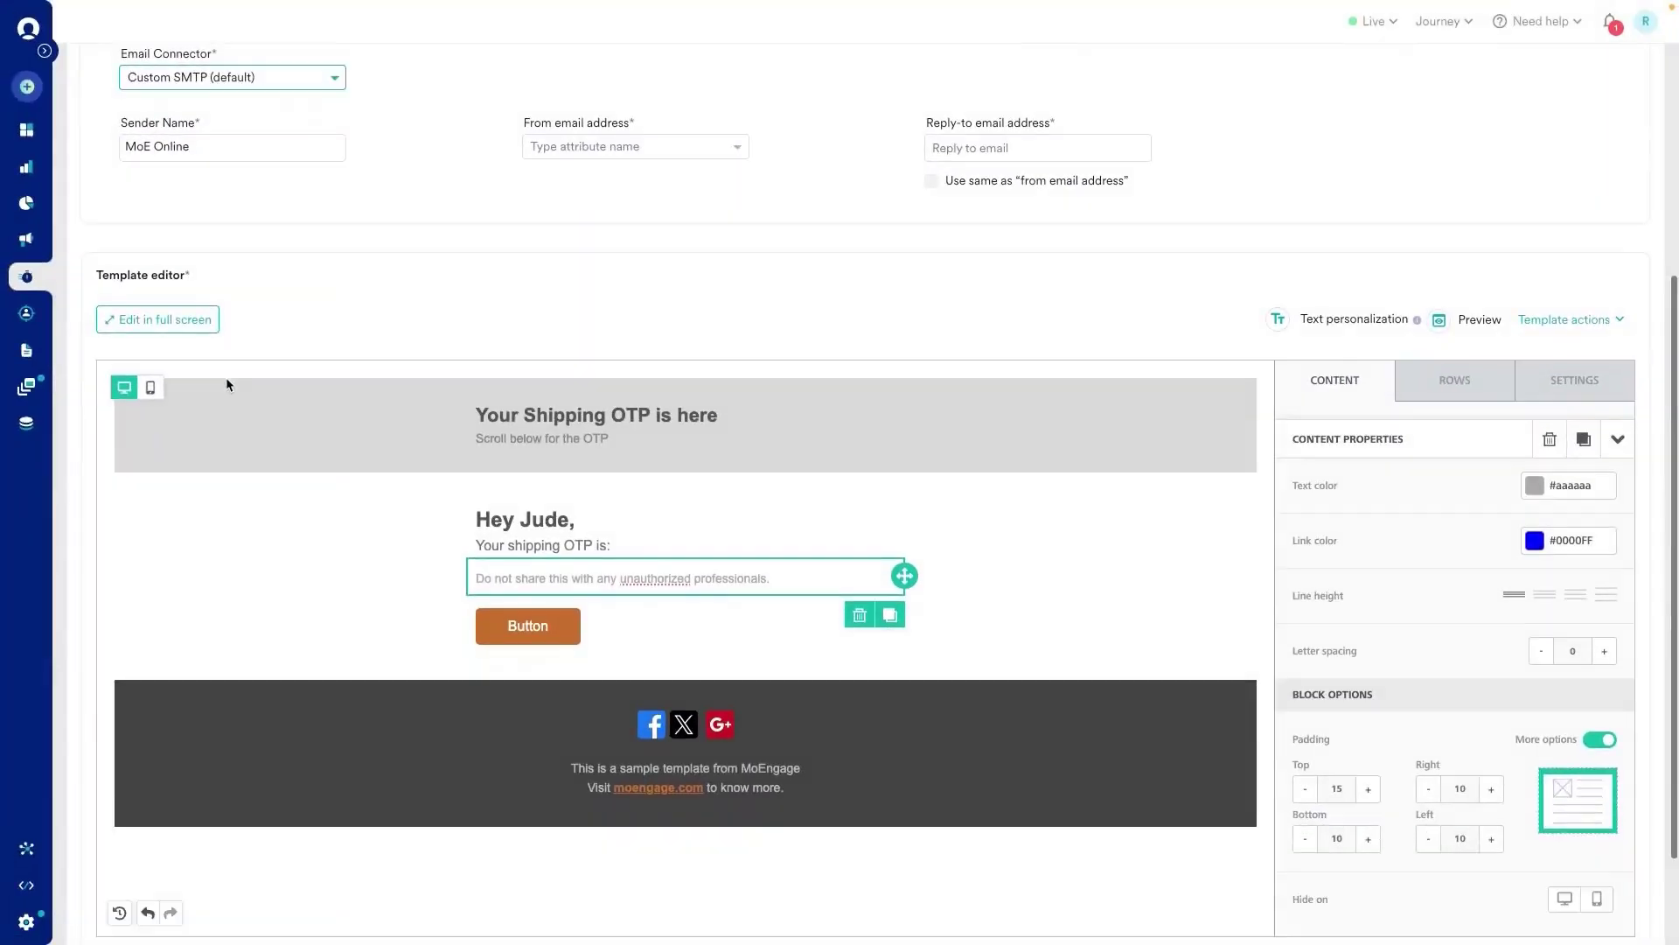
scroll(226, 383, down, 1)
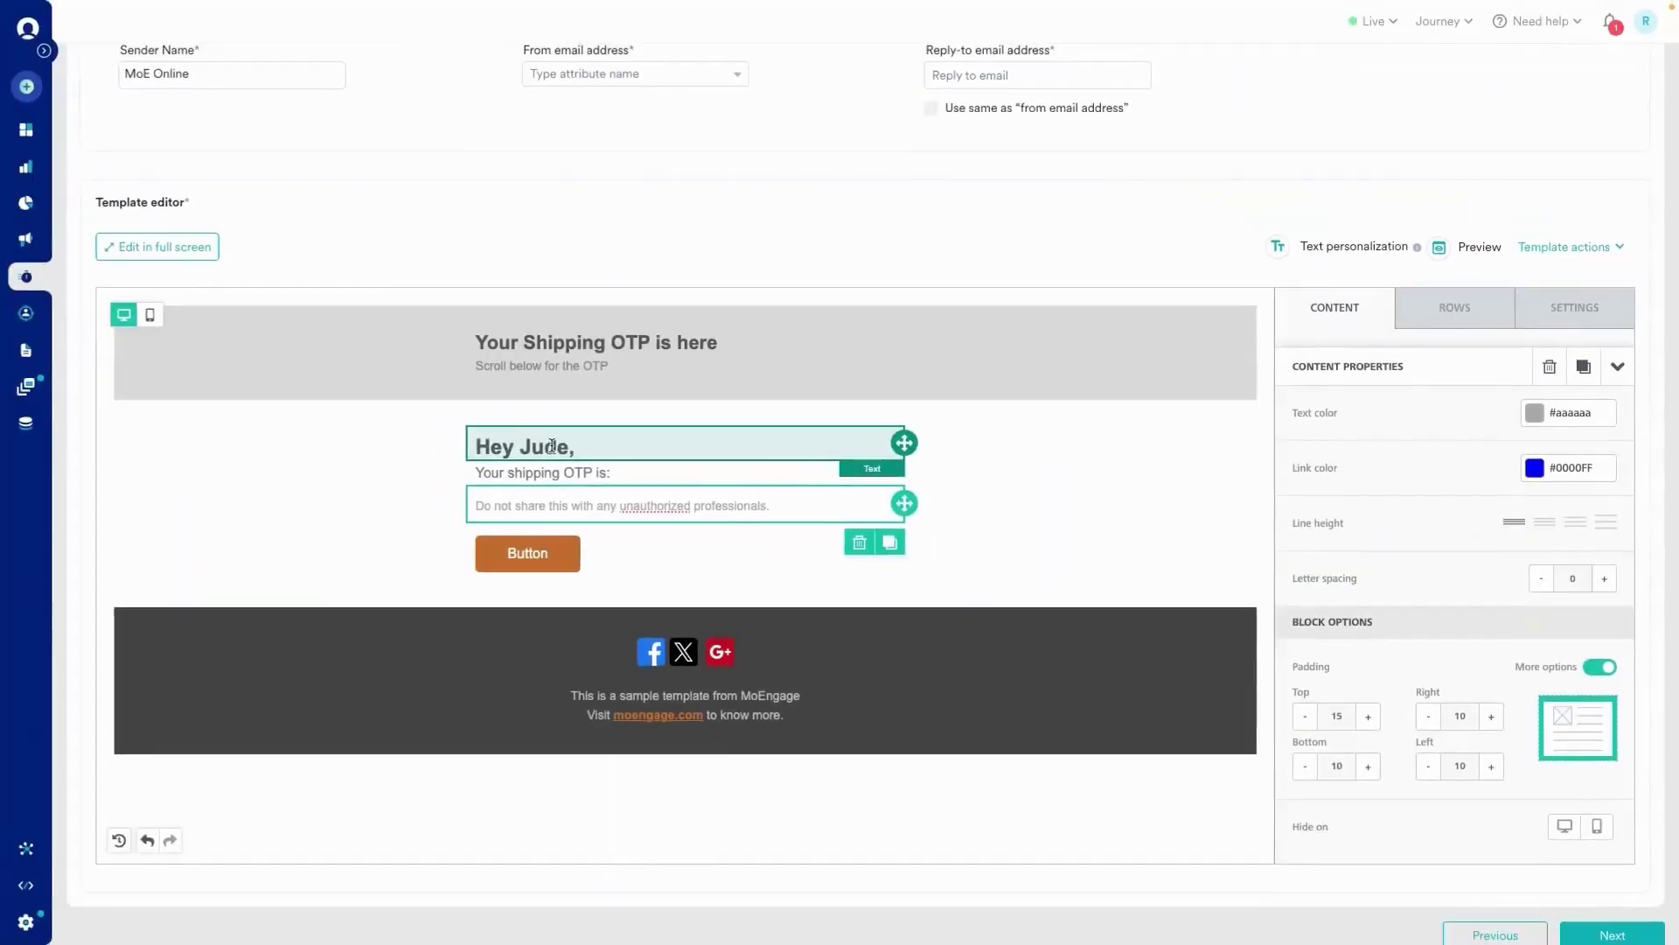
Select 'Jude' in the greeting and open Text personalization for it
double_click(552, 447)
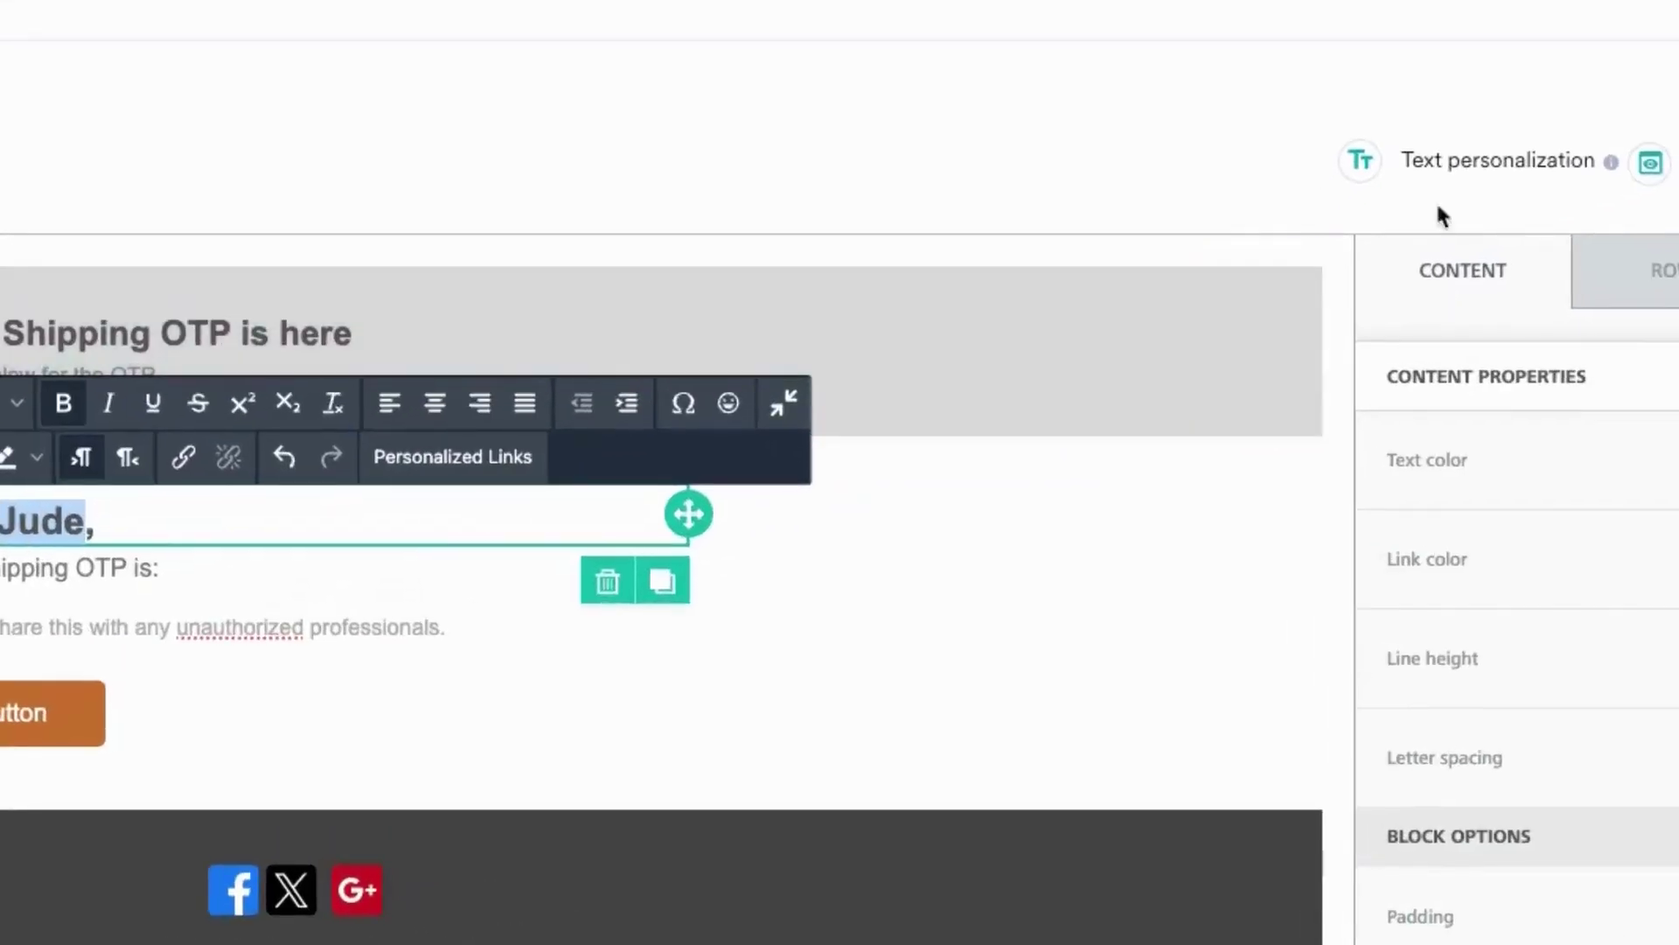
click(1480, 163)
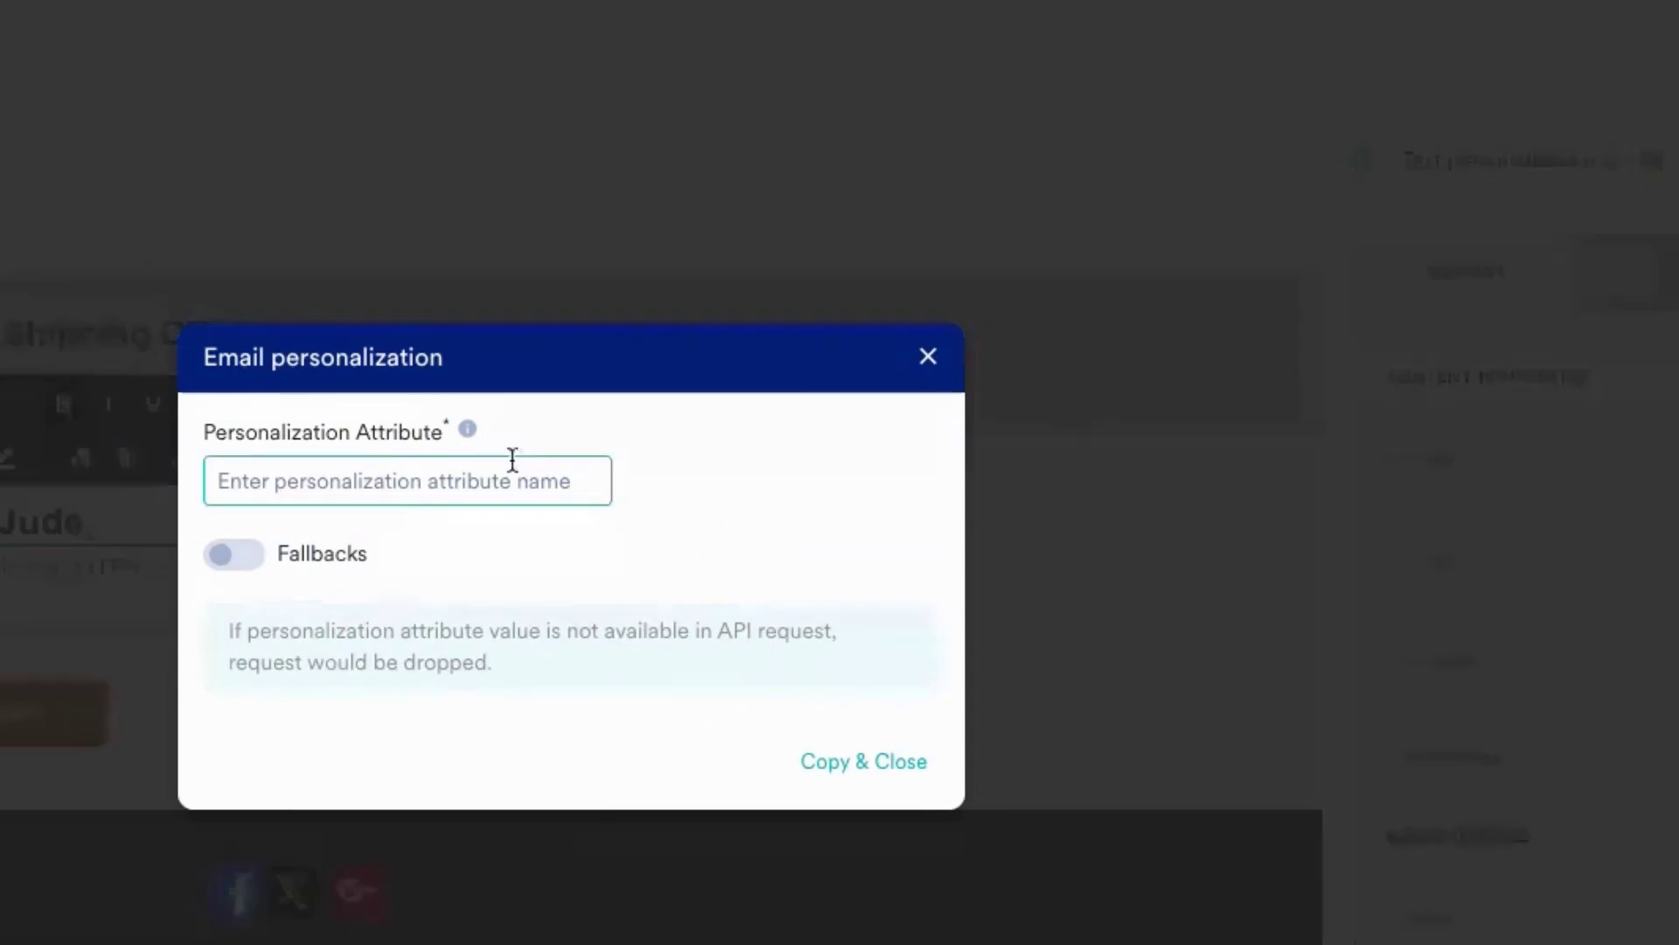
Replace 'Jude' in the greeting with a First Name personalization tag, with fallbacks enabled
click(407, 481)
text(name)
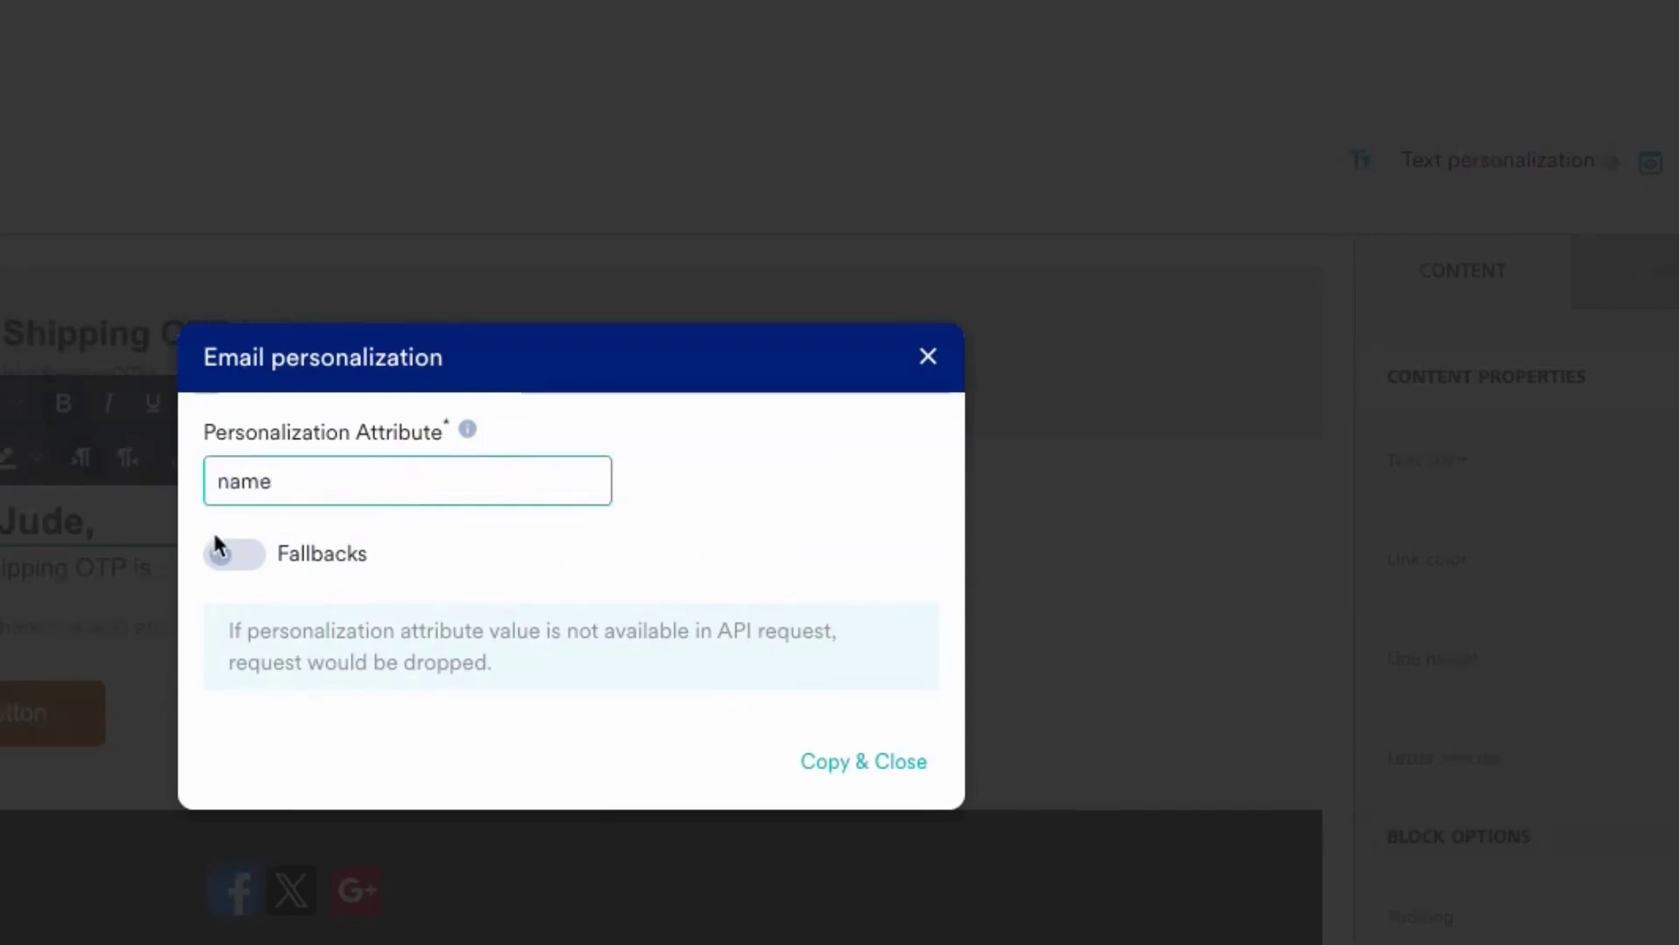
click(230, 554)
click(301, 548)
text(name)
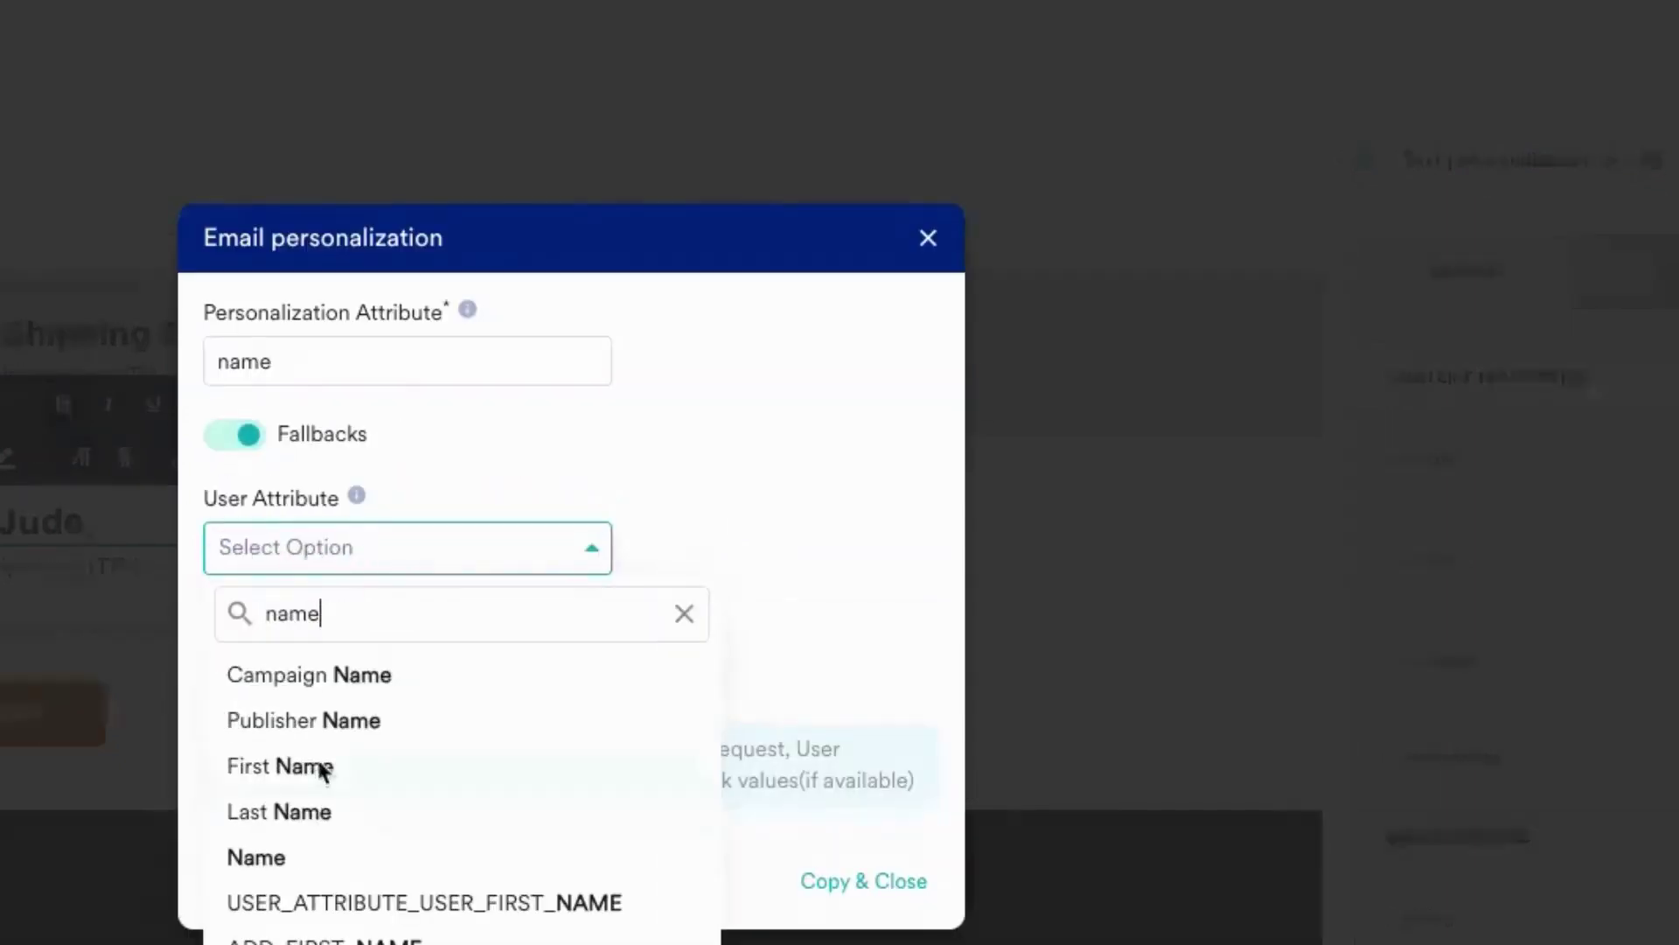
click(322, 766)
click(269, 656)
text(there)
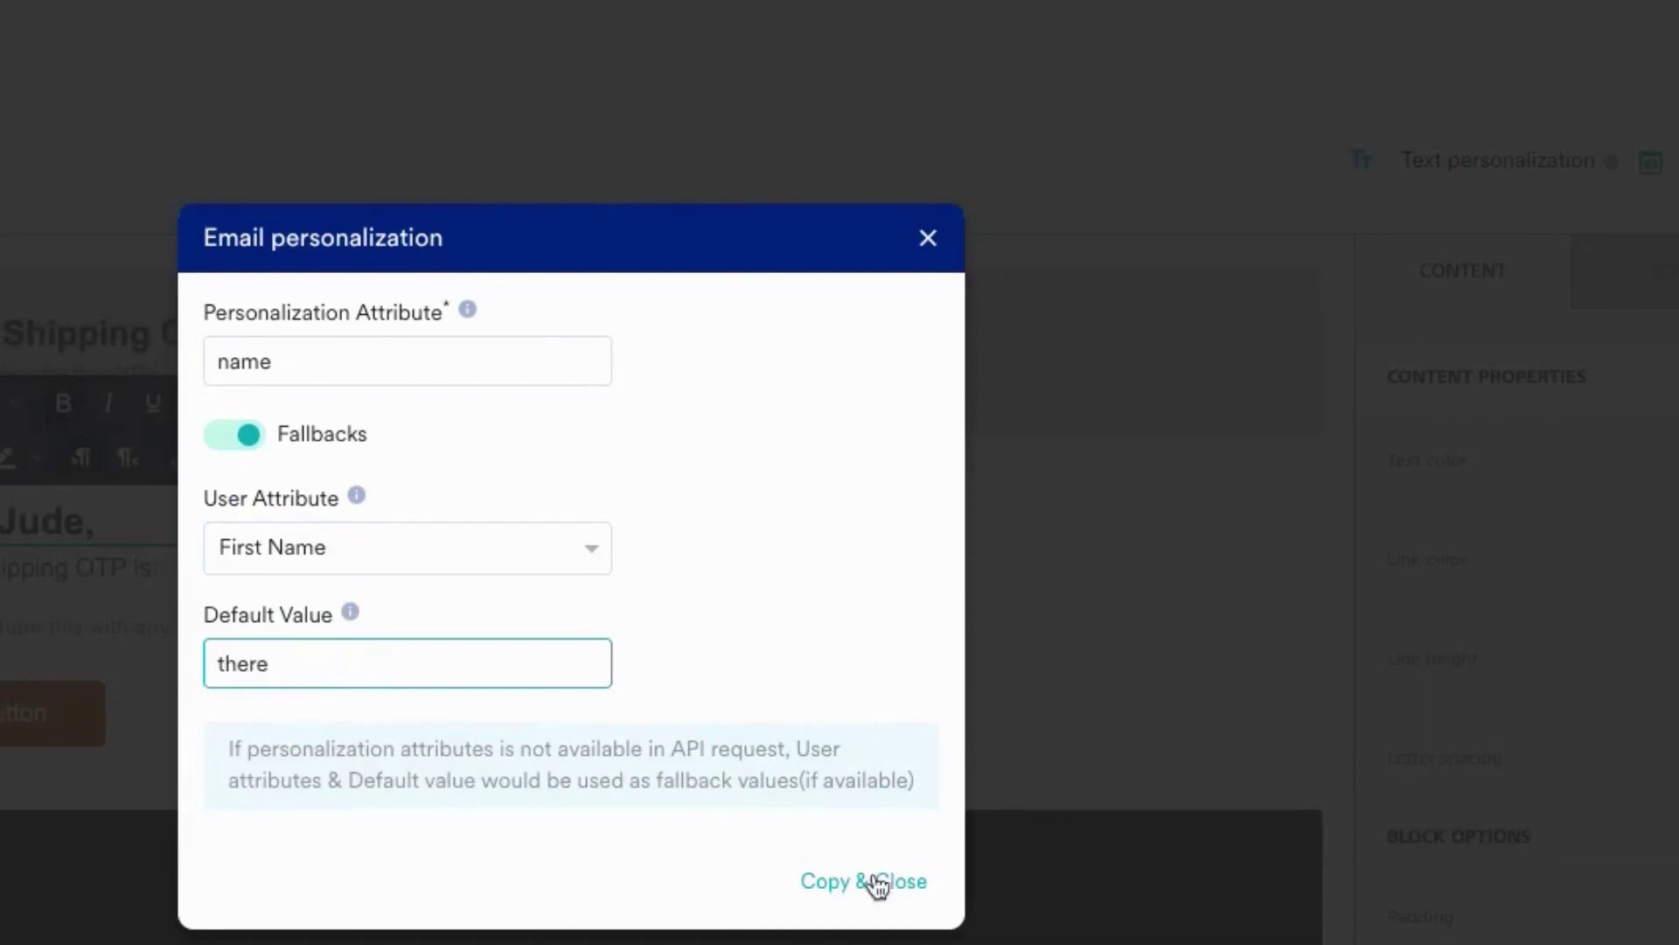
click(873, 866)
double_click(72, 521)
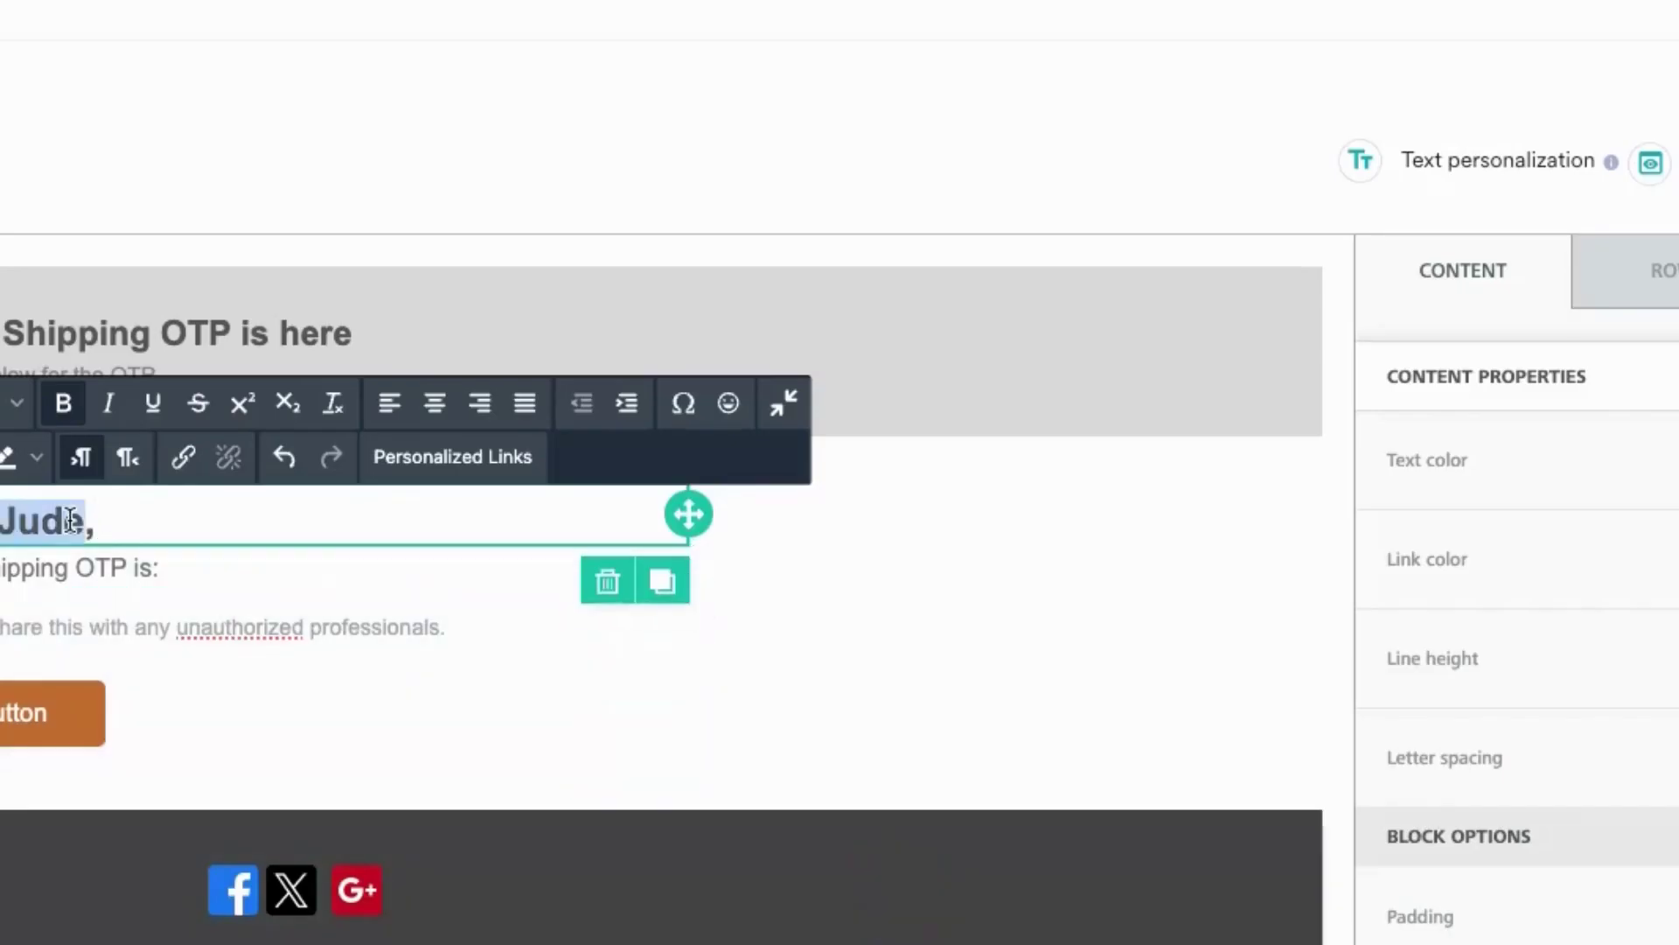
key(ctrl+v)
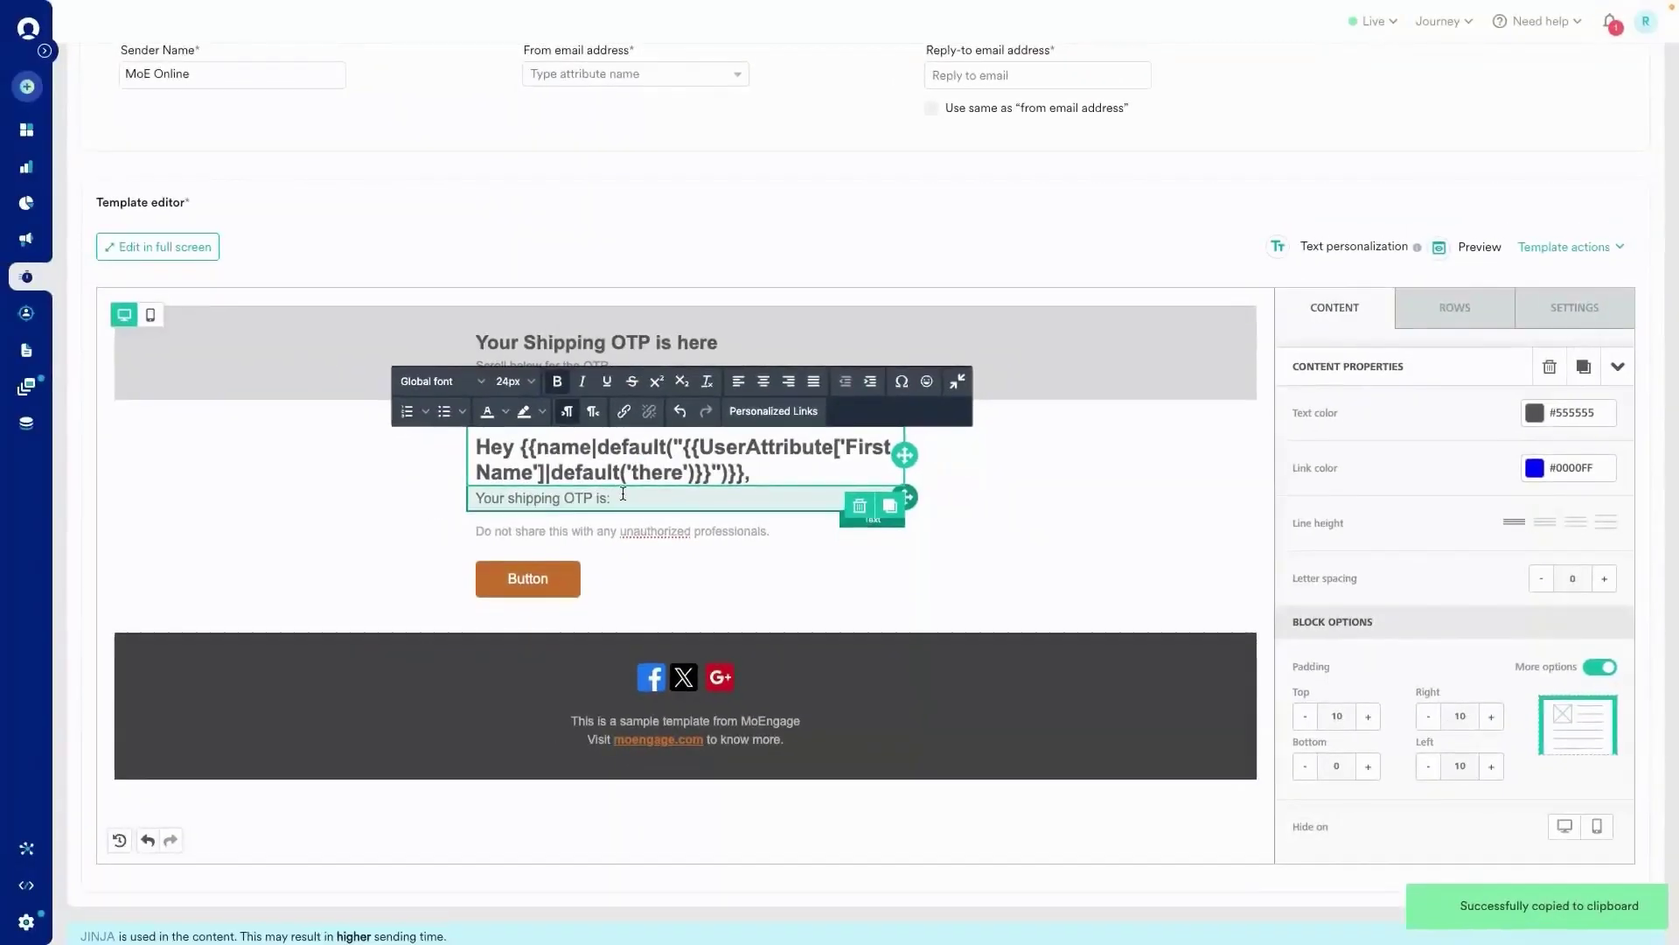
Insert the {{OTP}} attribute after 'Your shipping OTP is:' and finish editing the text block
click(623, 496)
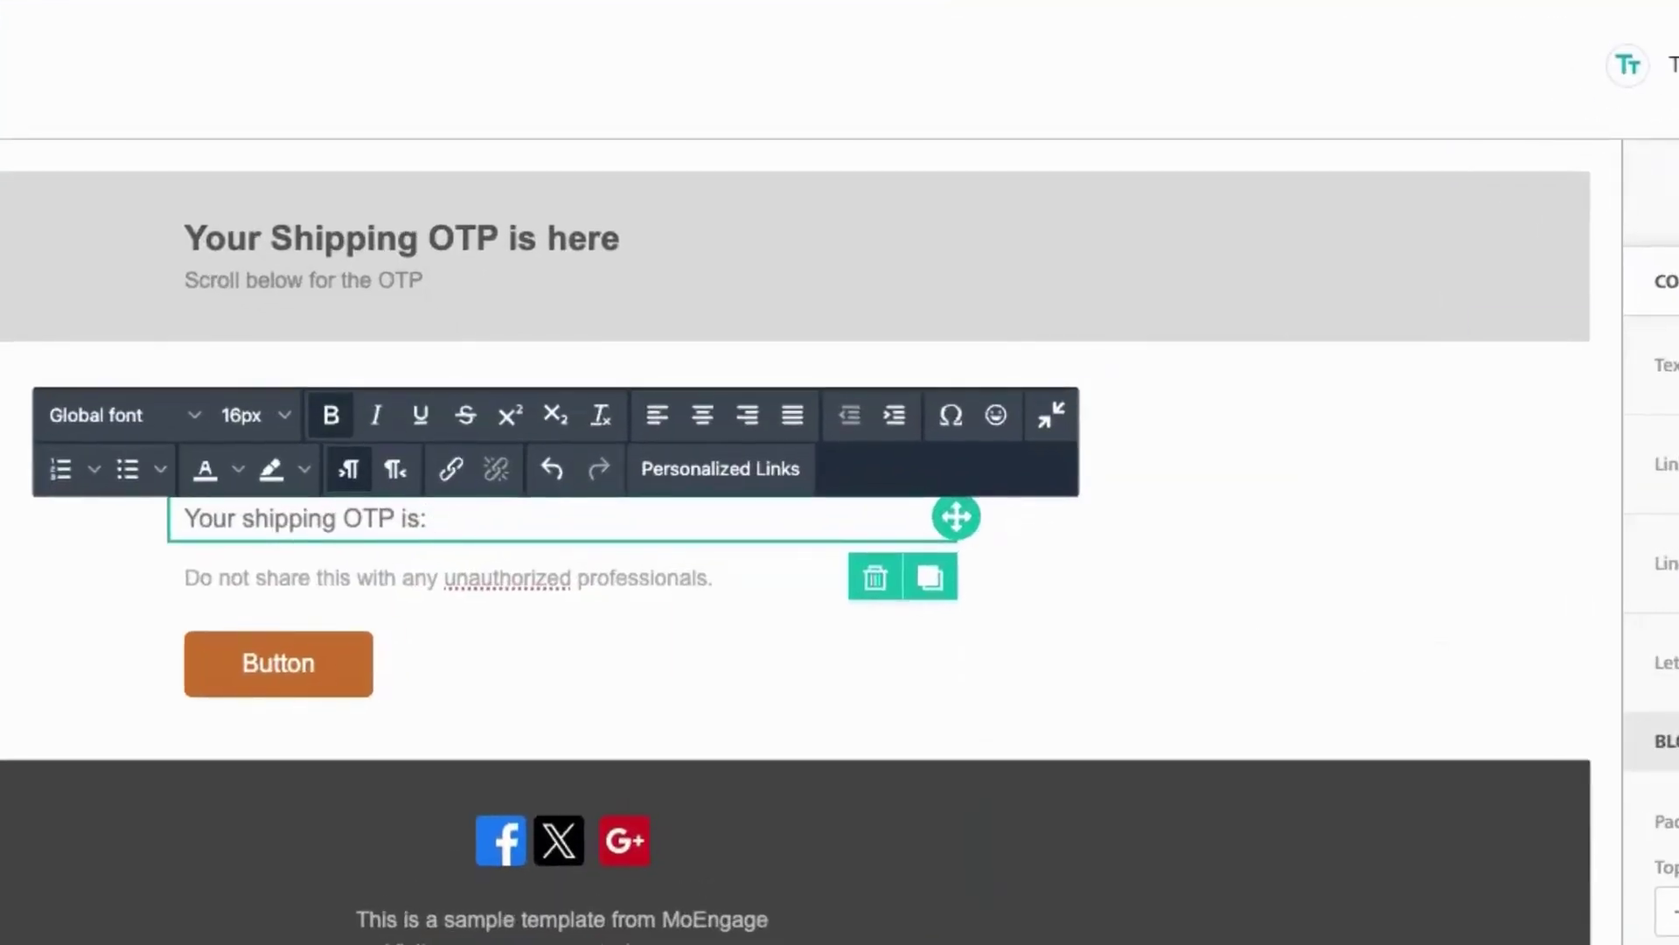
click(720, 468)
click(713, 394)
text(OTP)
click(1133, 667)
click(449, 524)
key(ctrl+v)
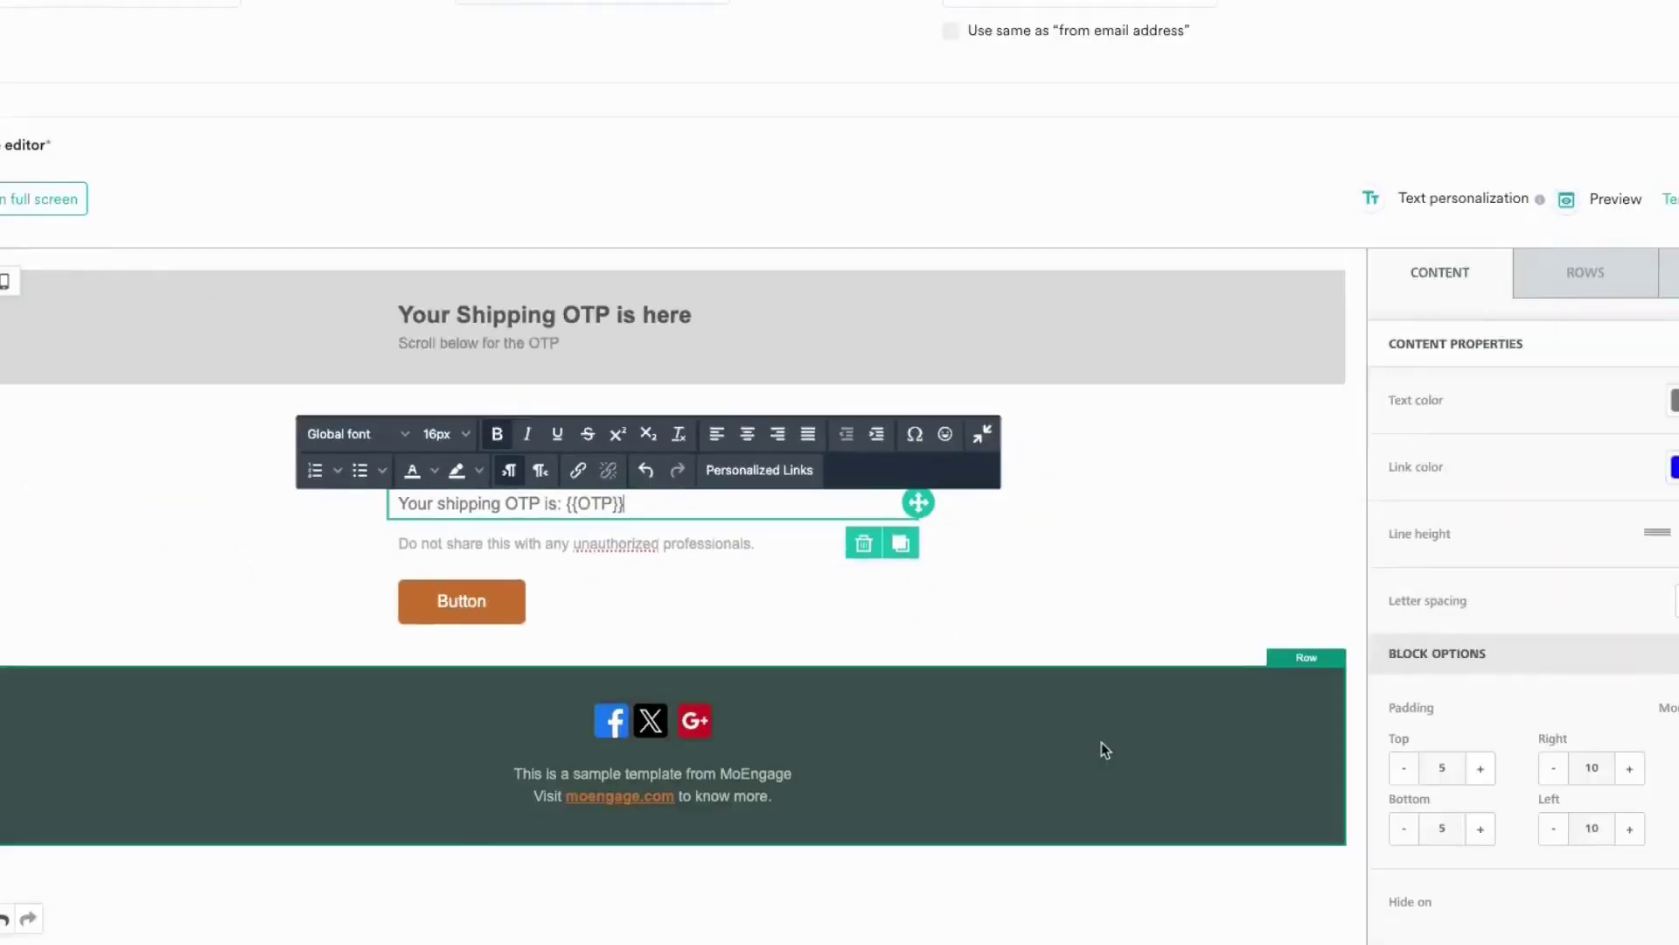
click(1057, 701)
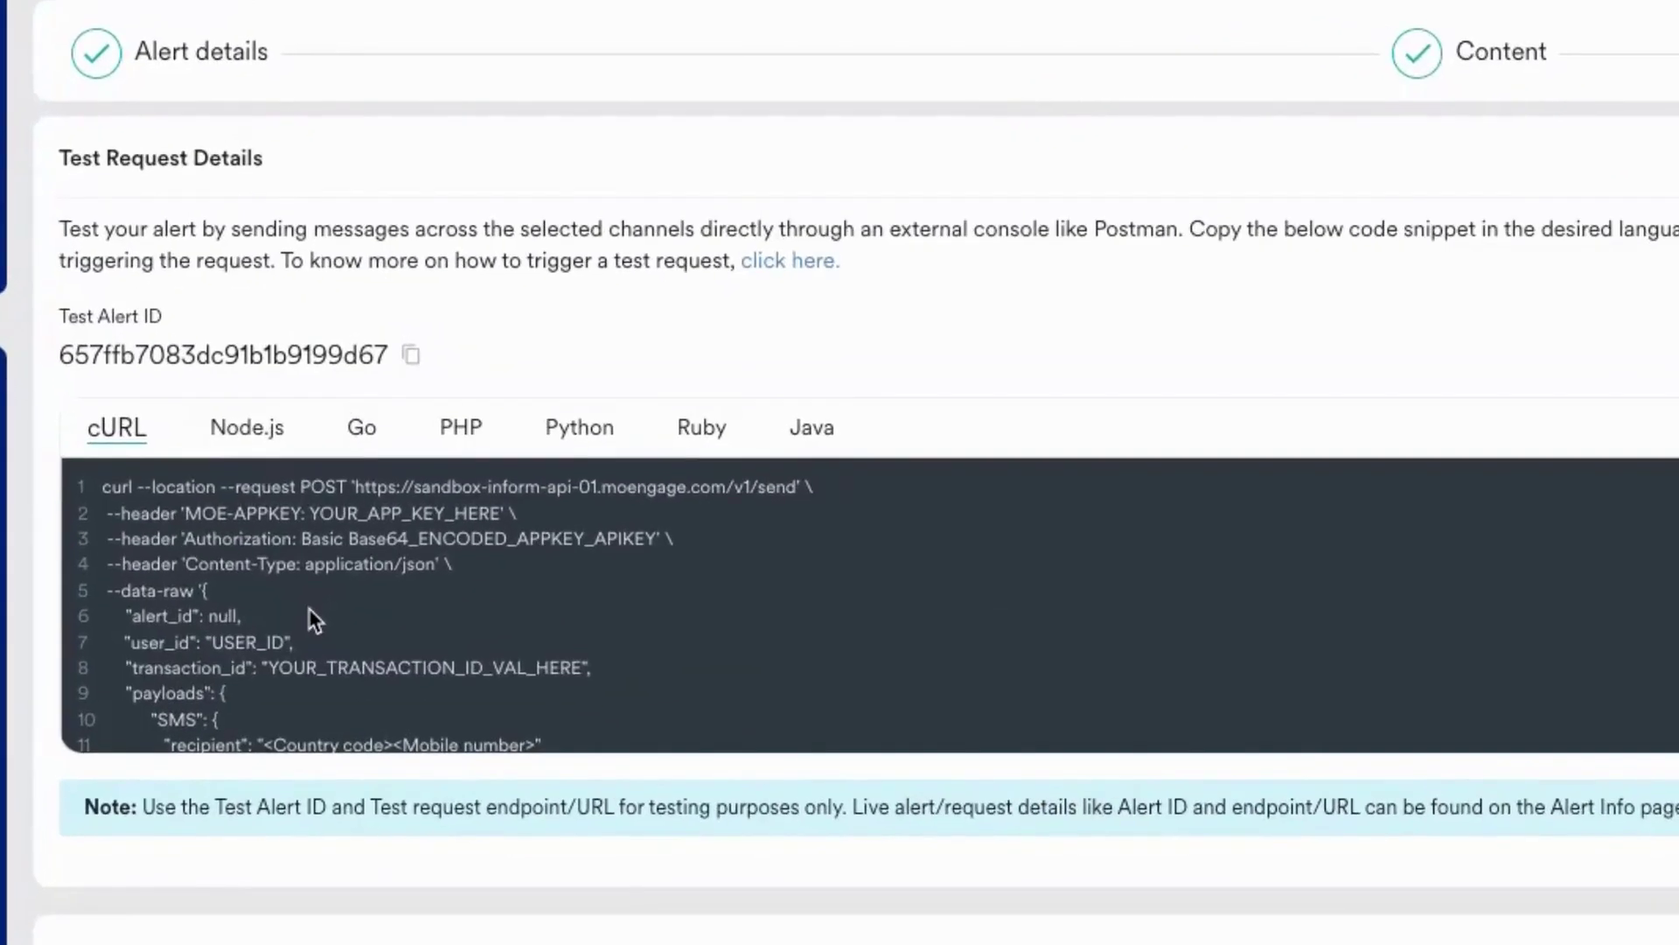
View the test request snippet in Node.js, Go, PHP, Python, Ruby and Java
click(275, 430)
click(365, 429)
click(459, 428)
click(577, 428)
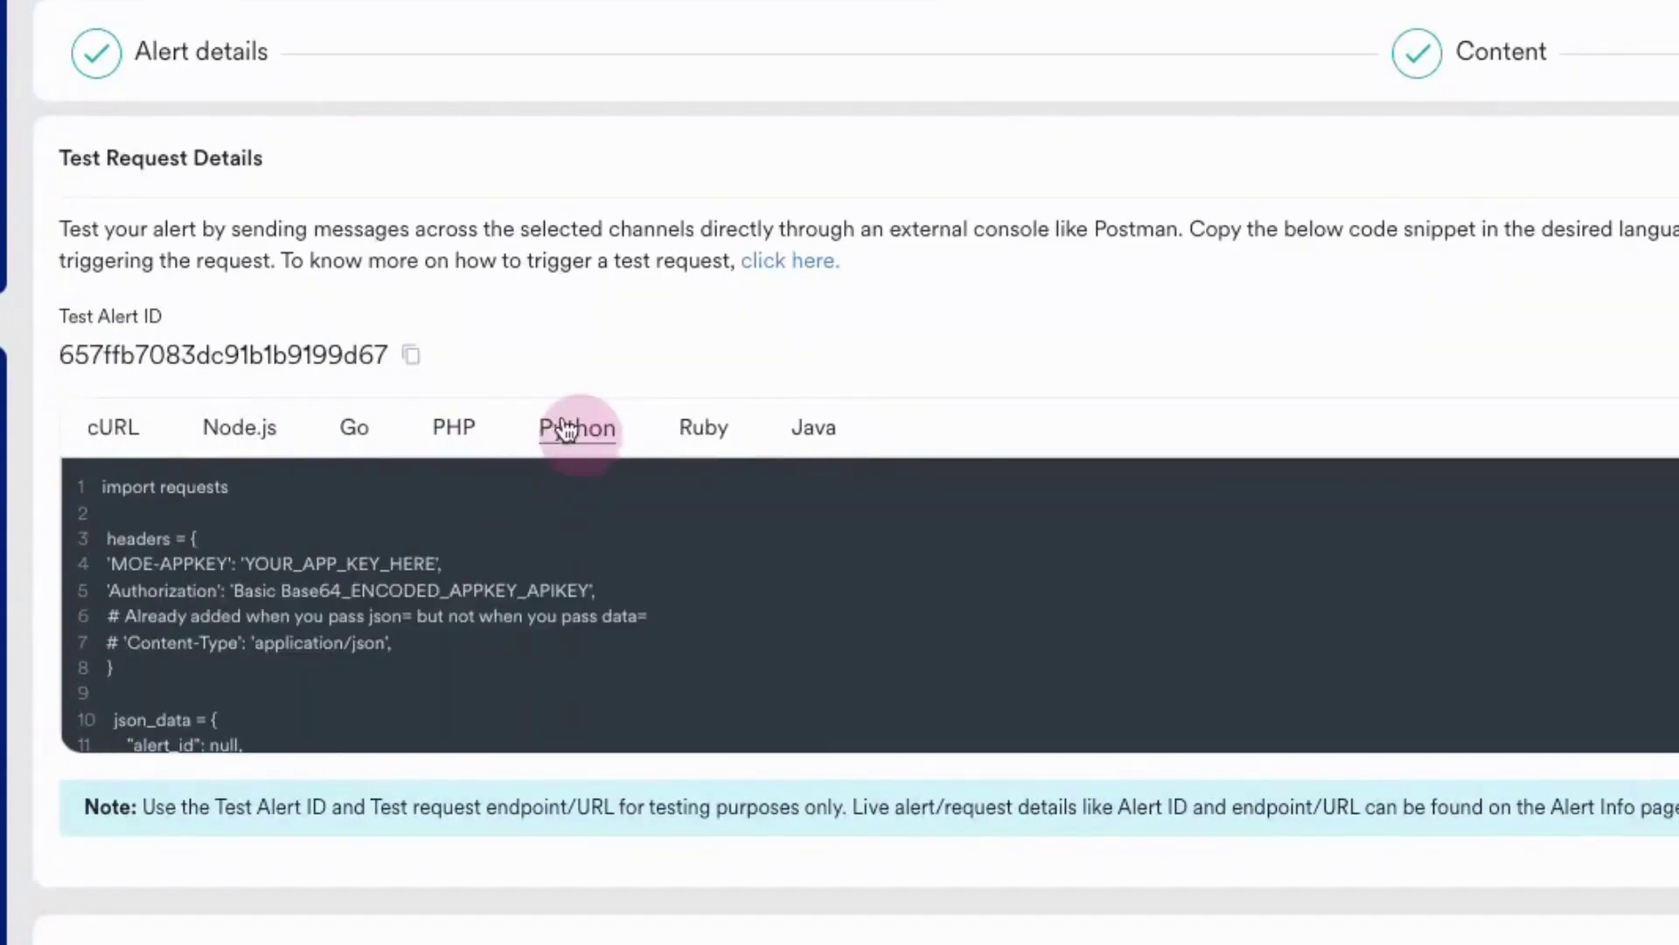
click(698, 428)
click(828, 430)
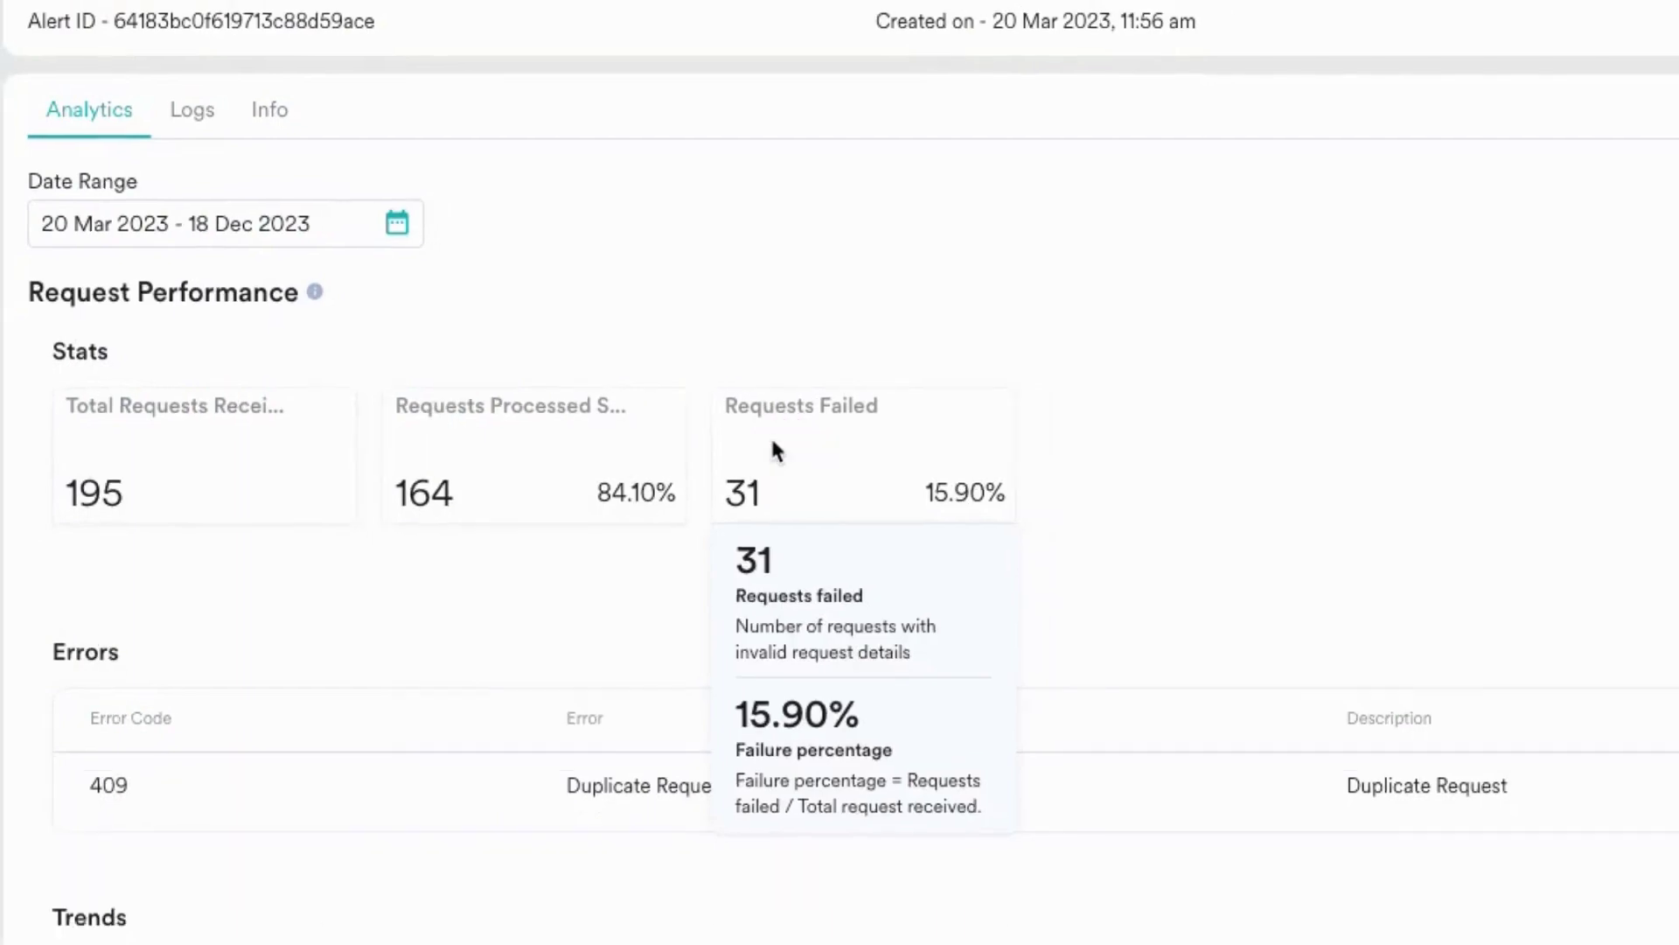
scroll(336, 455, down, 1)
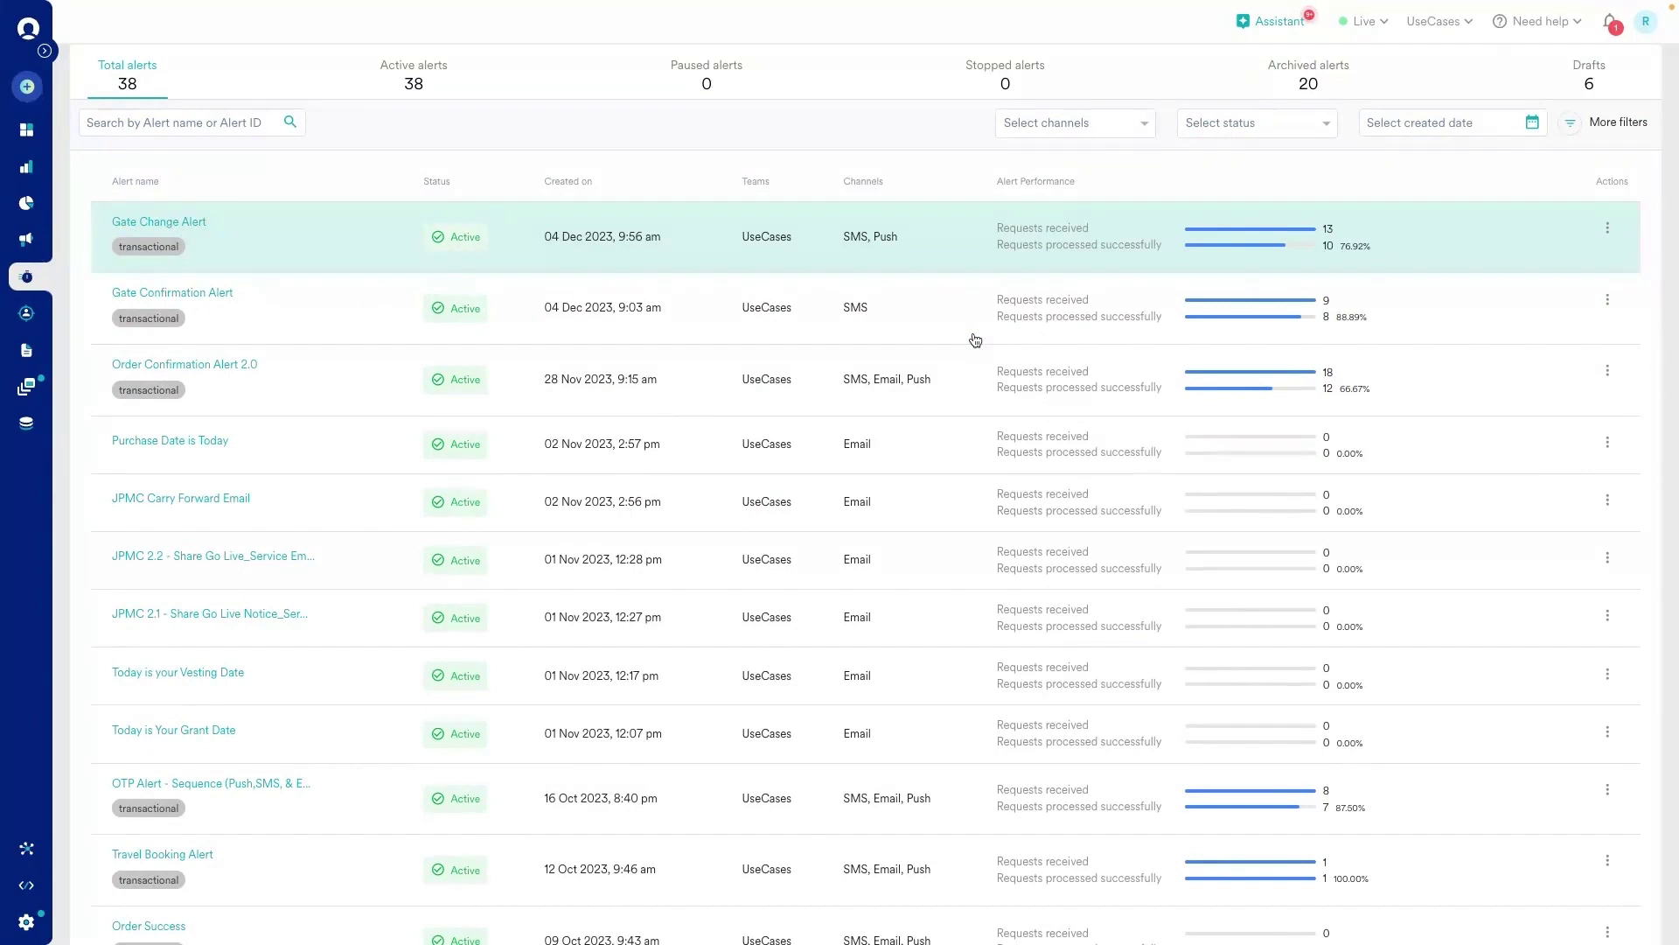
scroll(861, 392, down, 1)
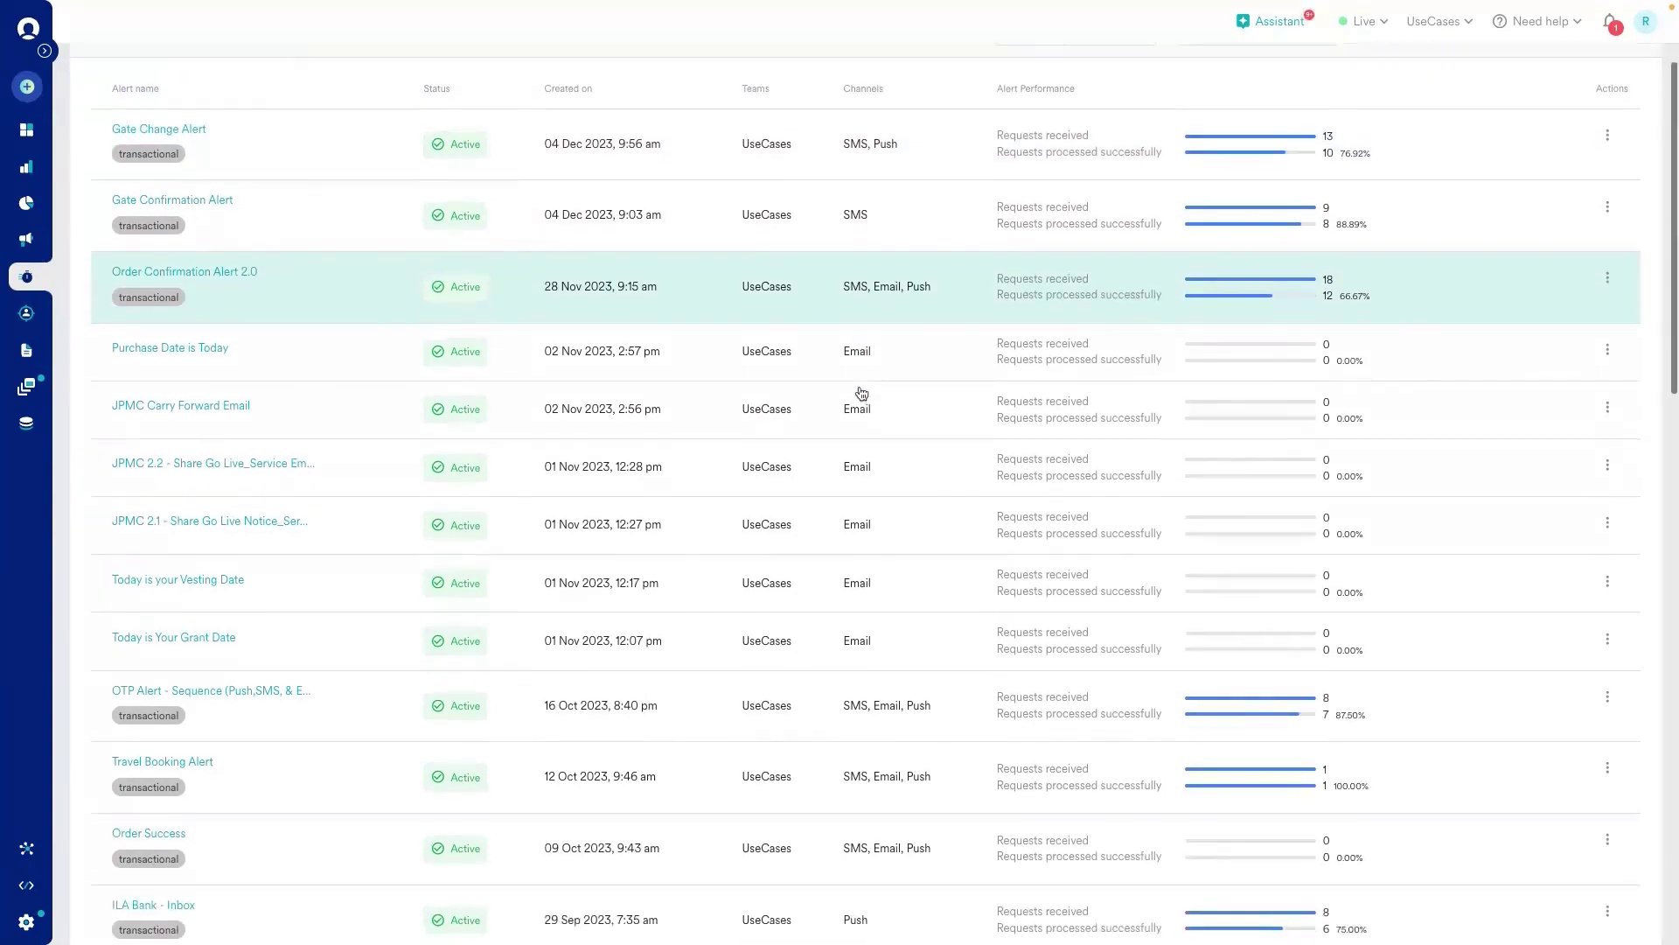
scroll(860, 392, down, 1)
scroll(862, 392, down, 1)
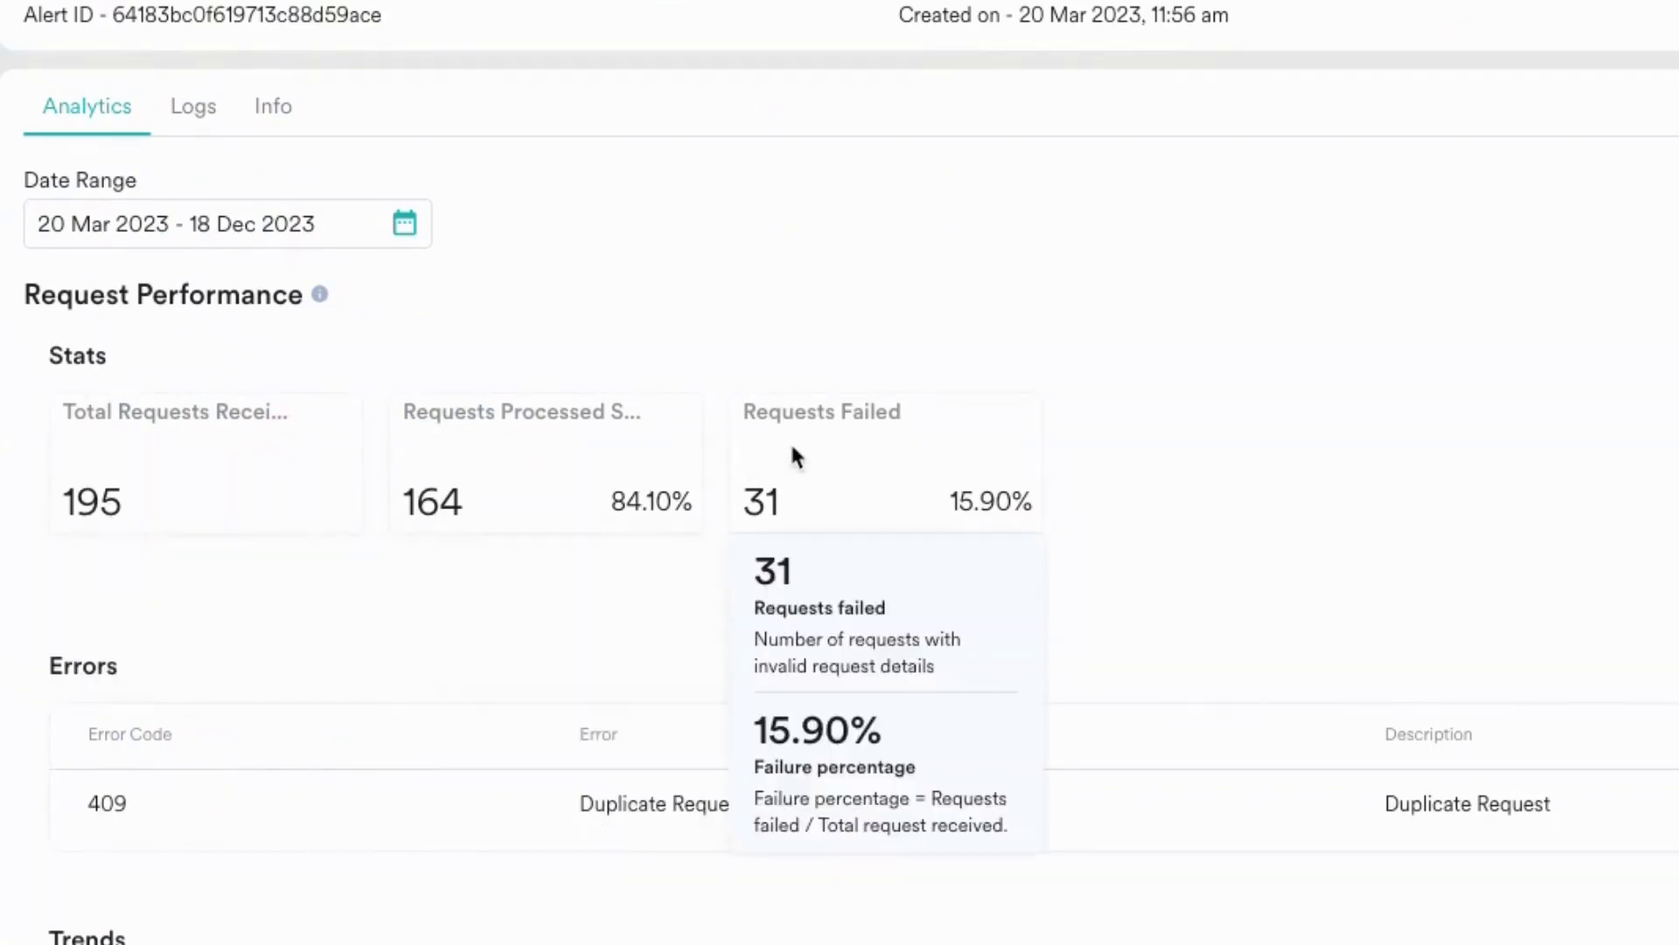
scroll(512, 349, down, 1)
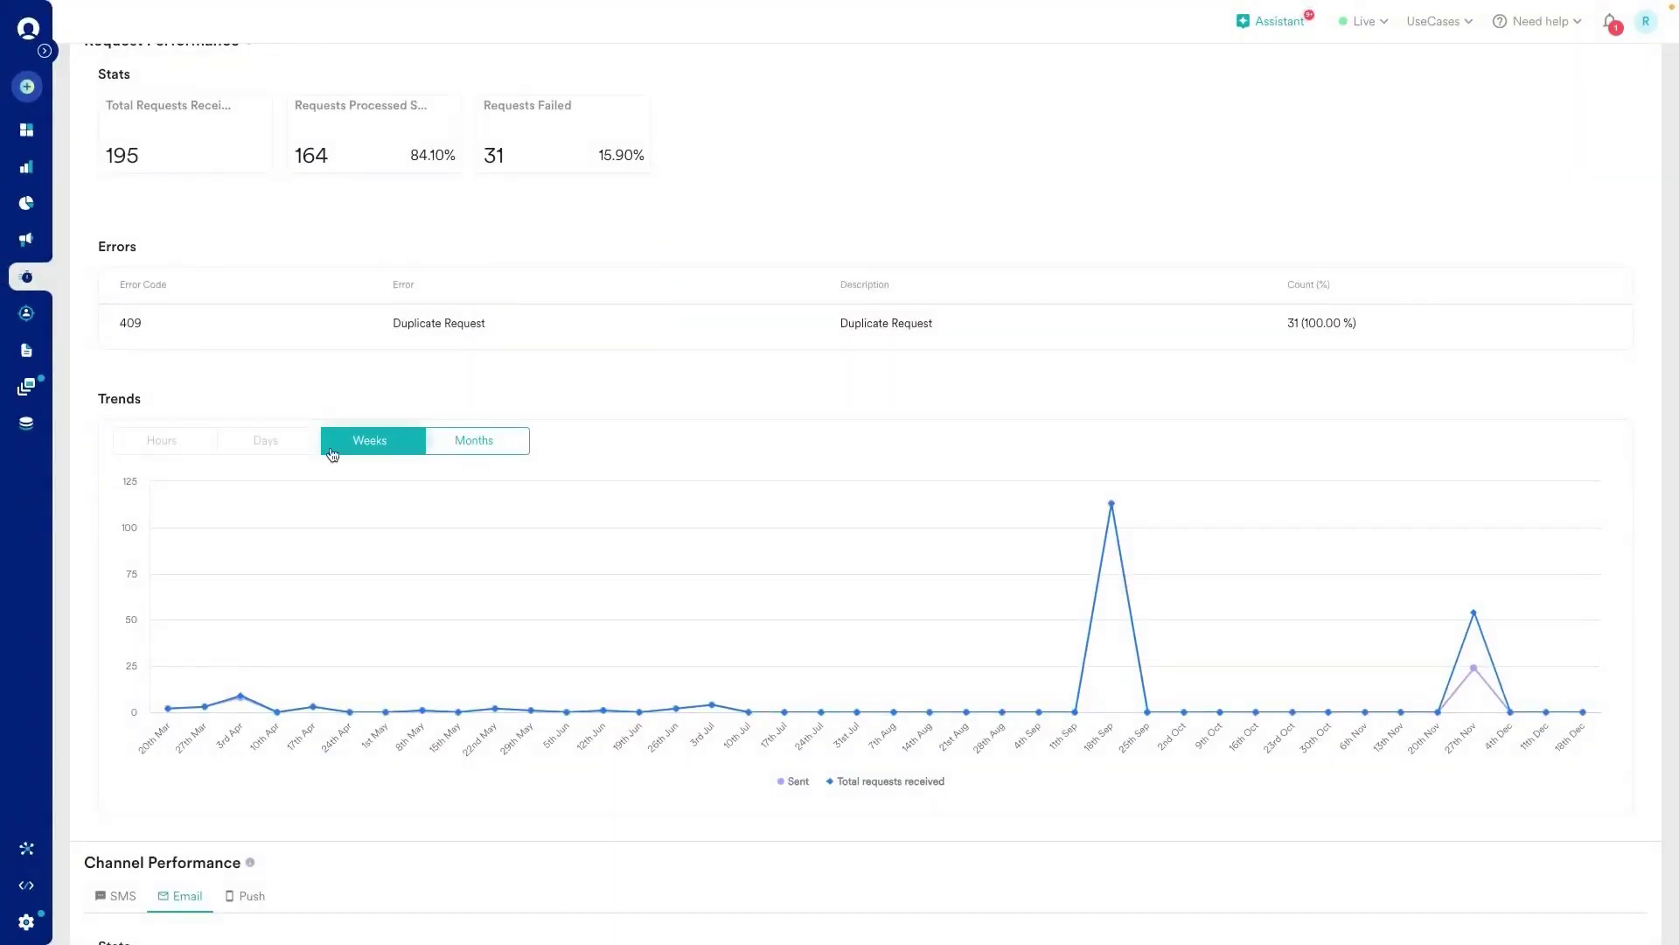
Switch the request trends chart to Months, then back to Weeks
click(477, 442)
click(390, 447)
scroll(385, 595, down, 2)
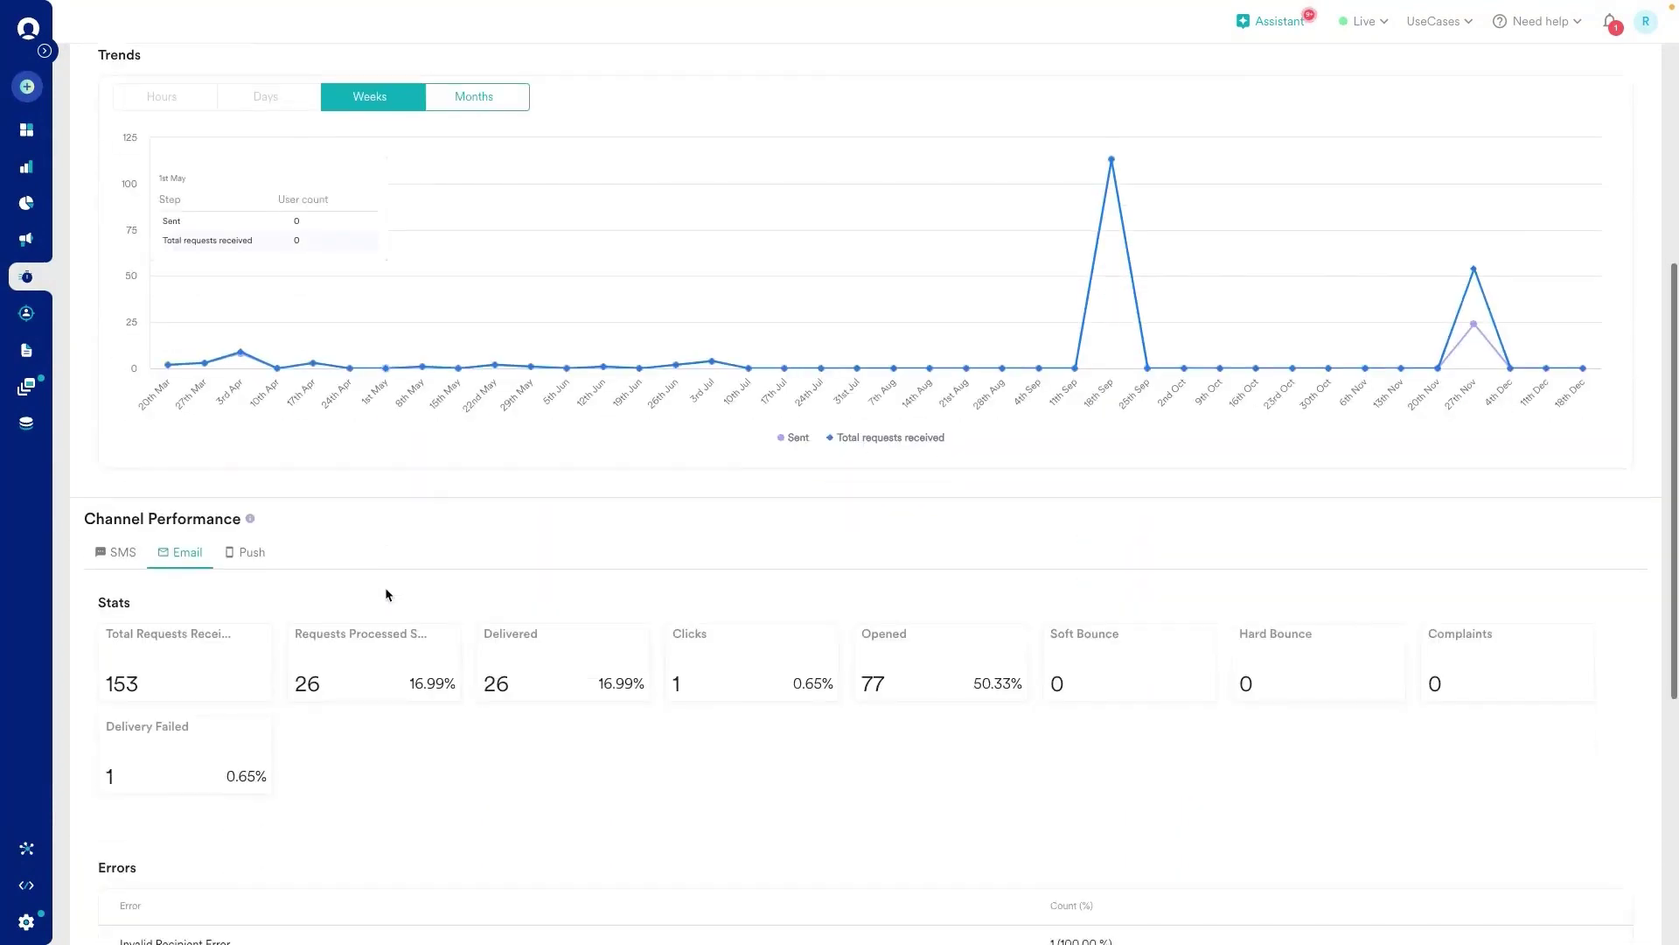
scroll(344, 638, down, 1)
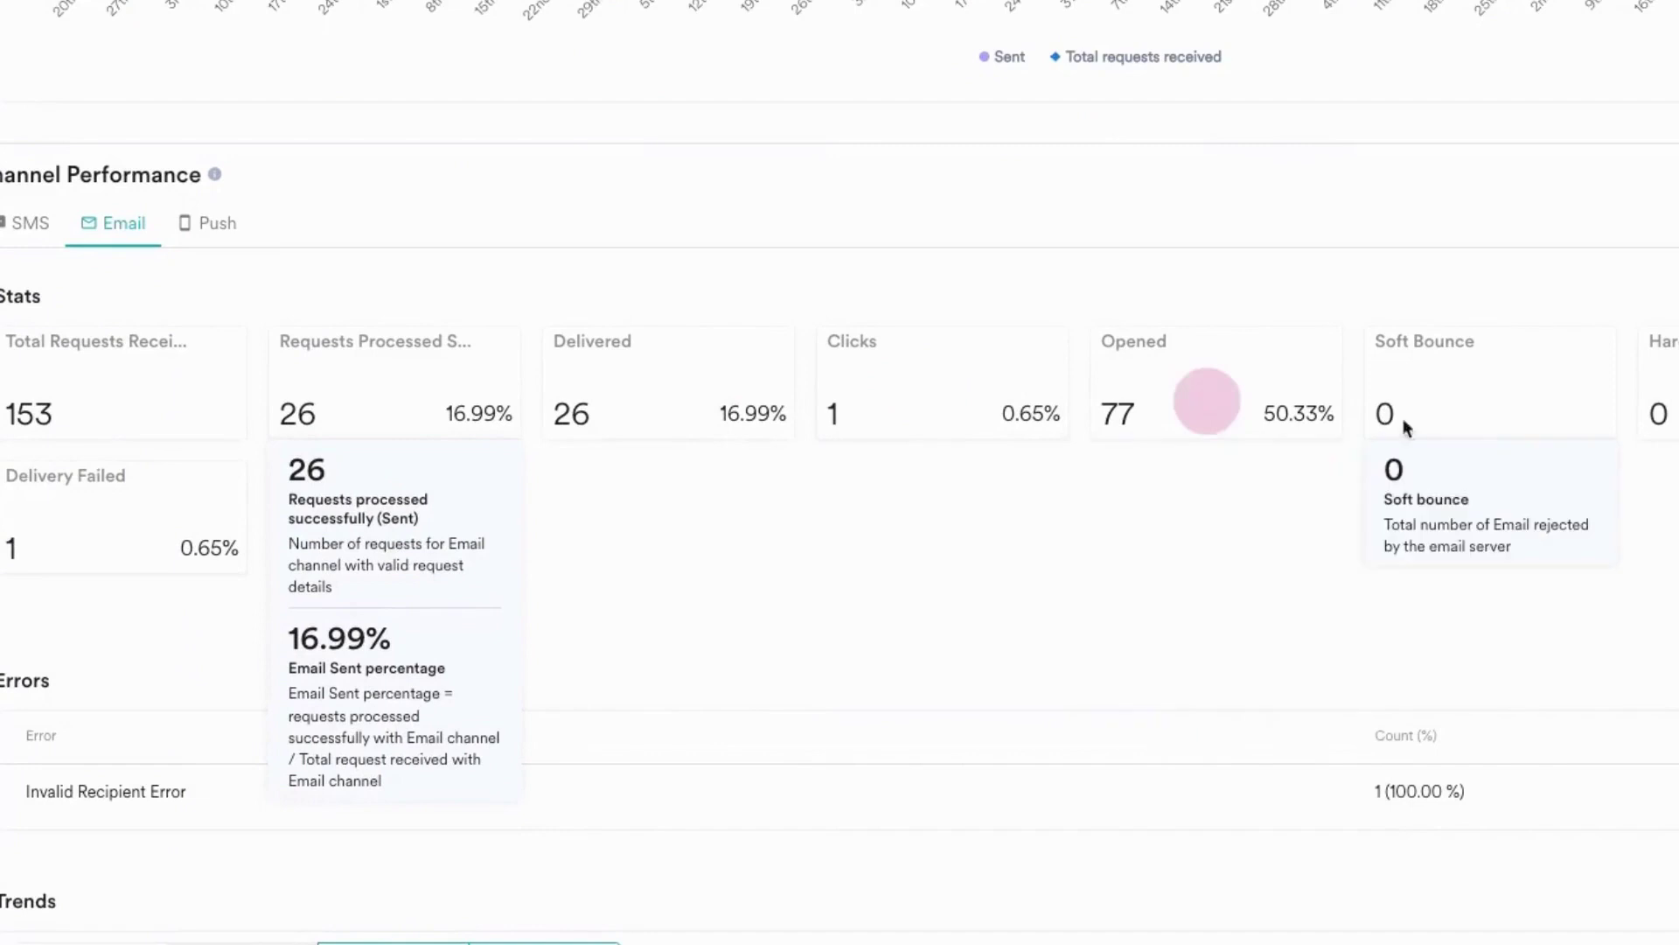
scroll(618, 586, down, 2)
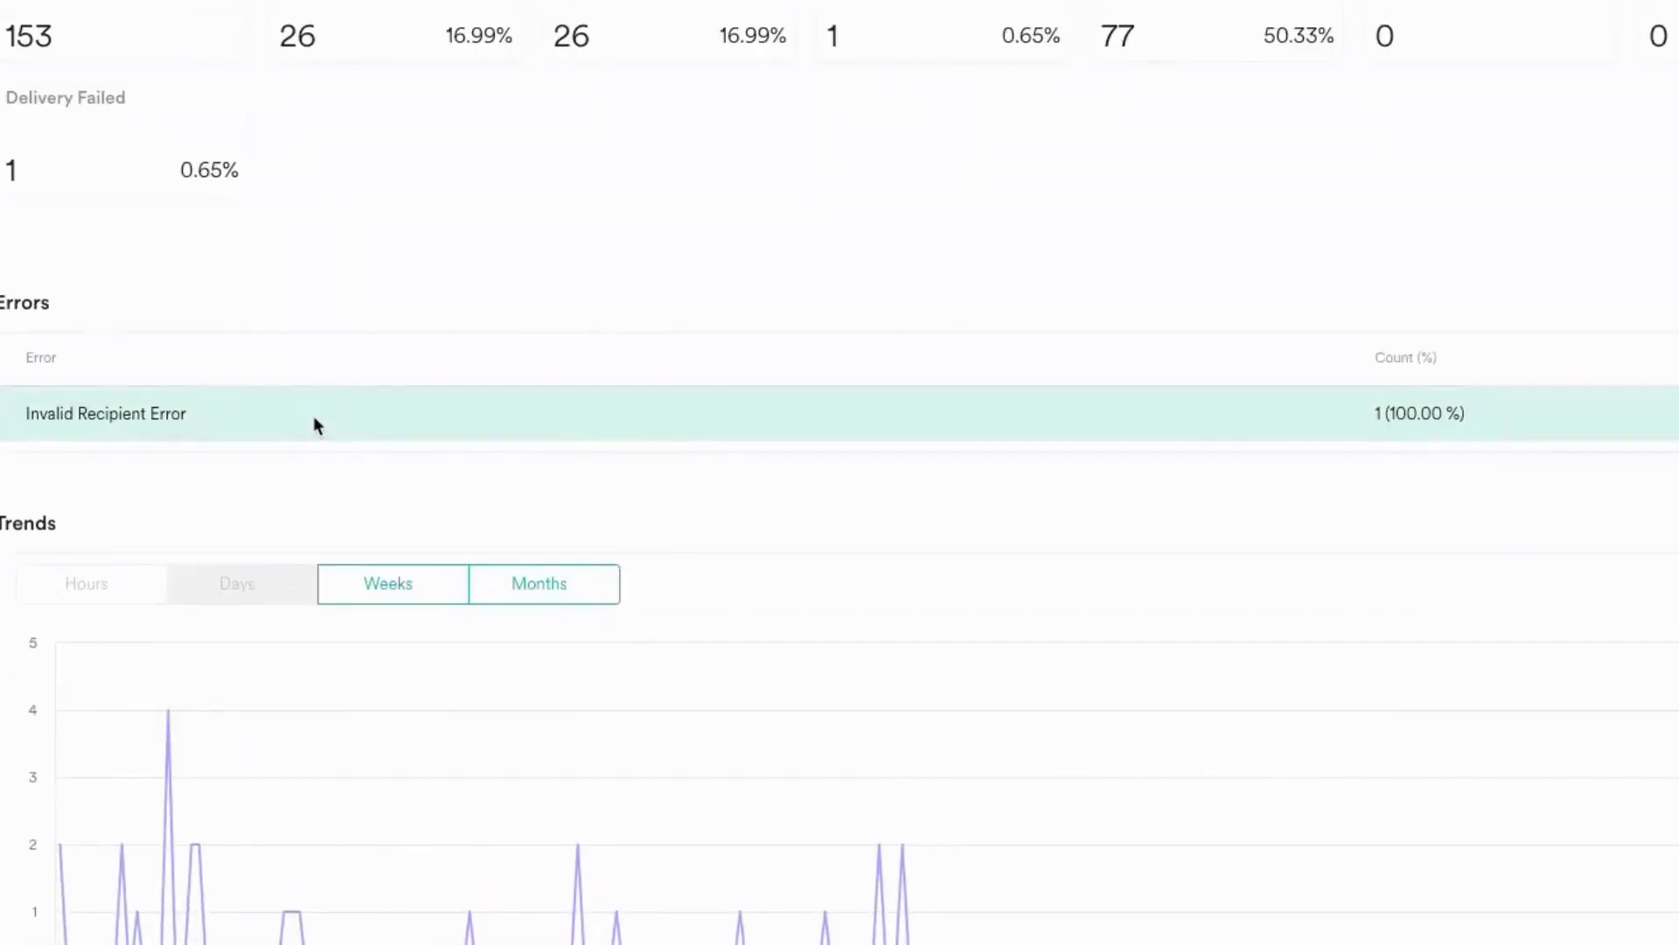
scroll(335, 511, down, 1)
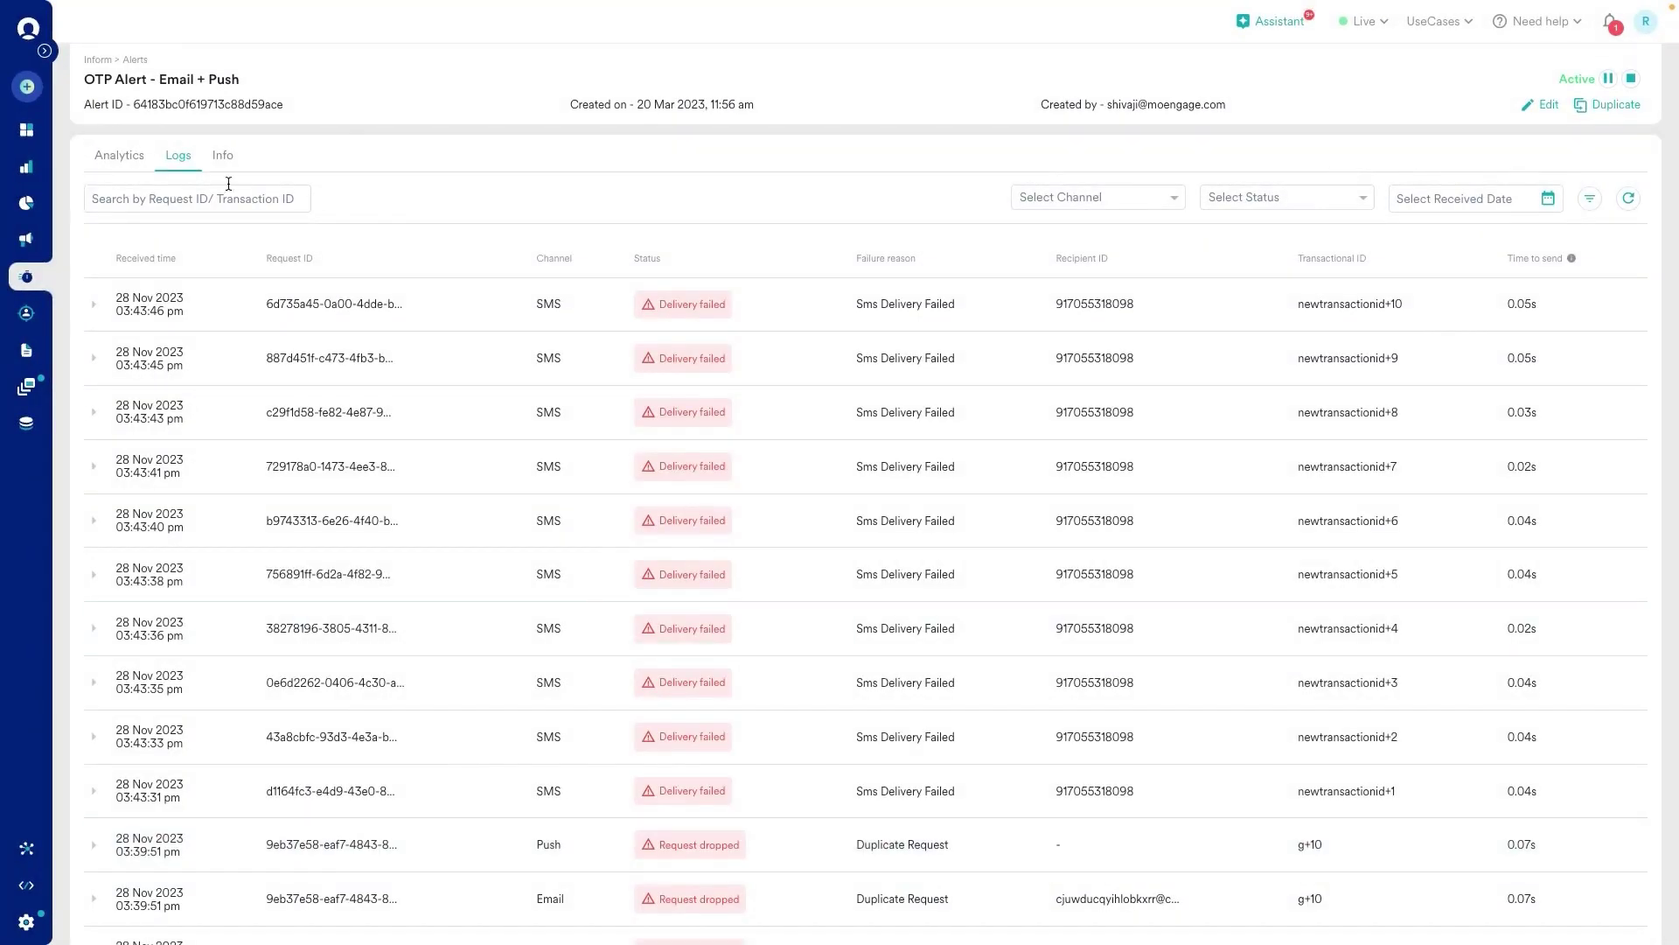
Expand, collapse and re-expand the latest failed SMS log entry's delivery details, then collapse it
click(176, 159)
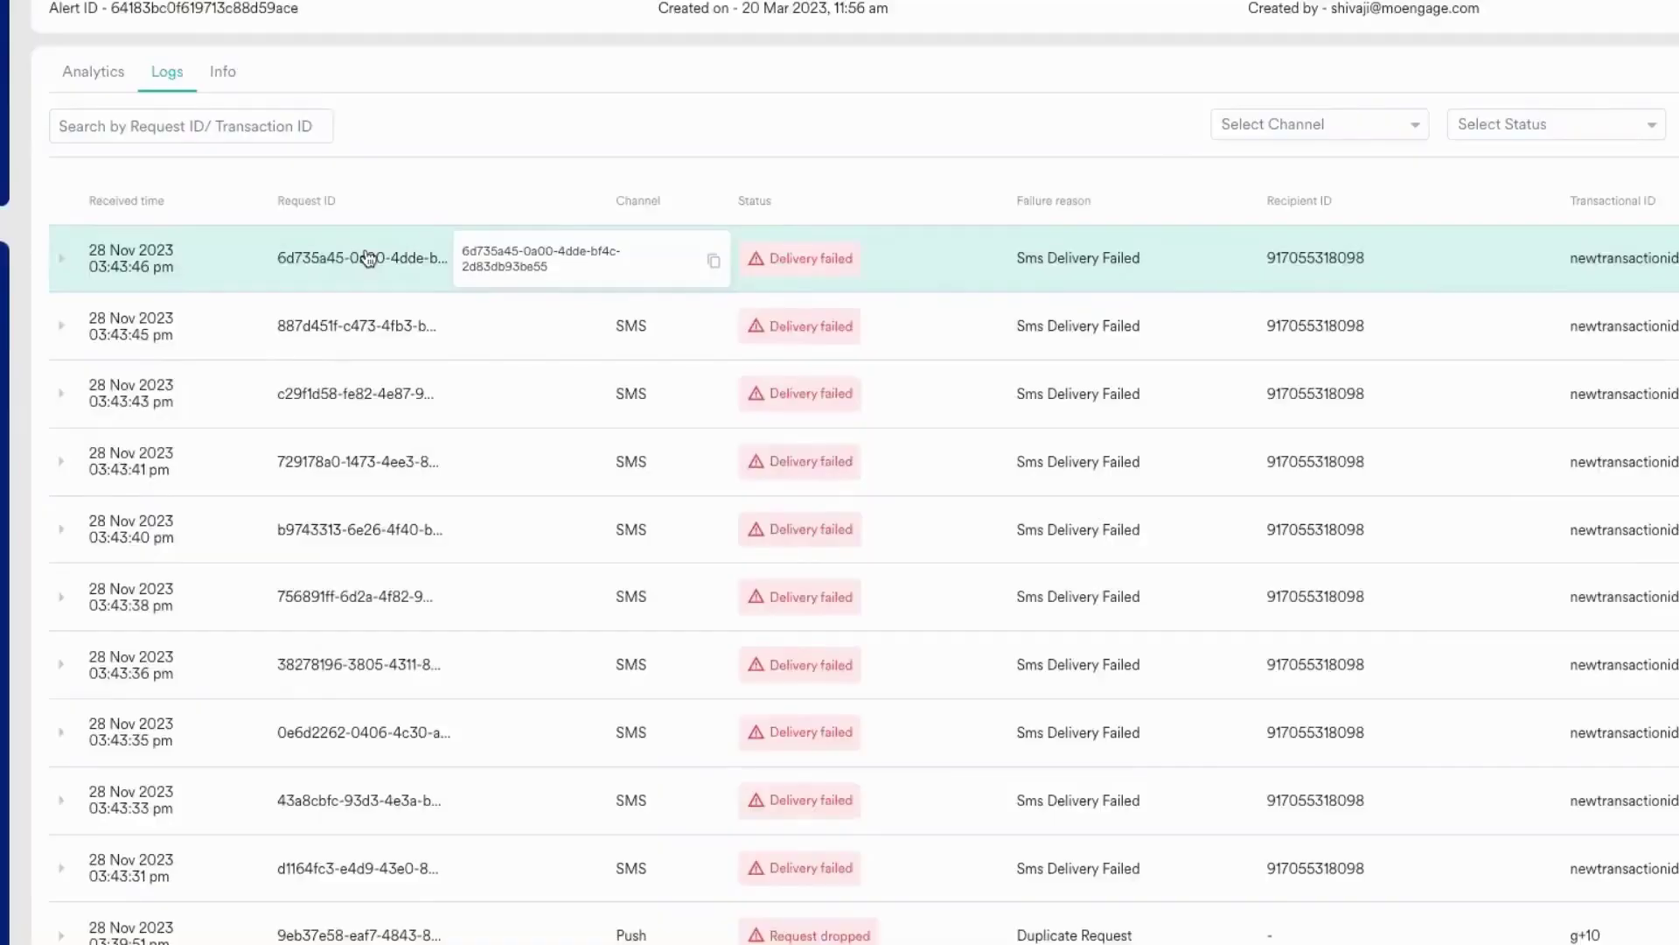
click(339, 303)
click(219, 359)
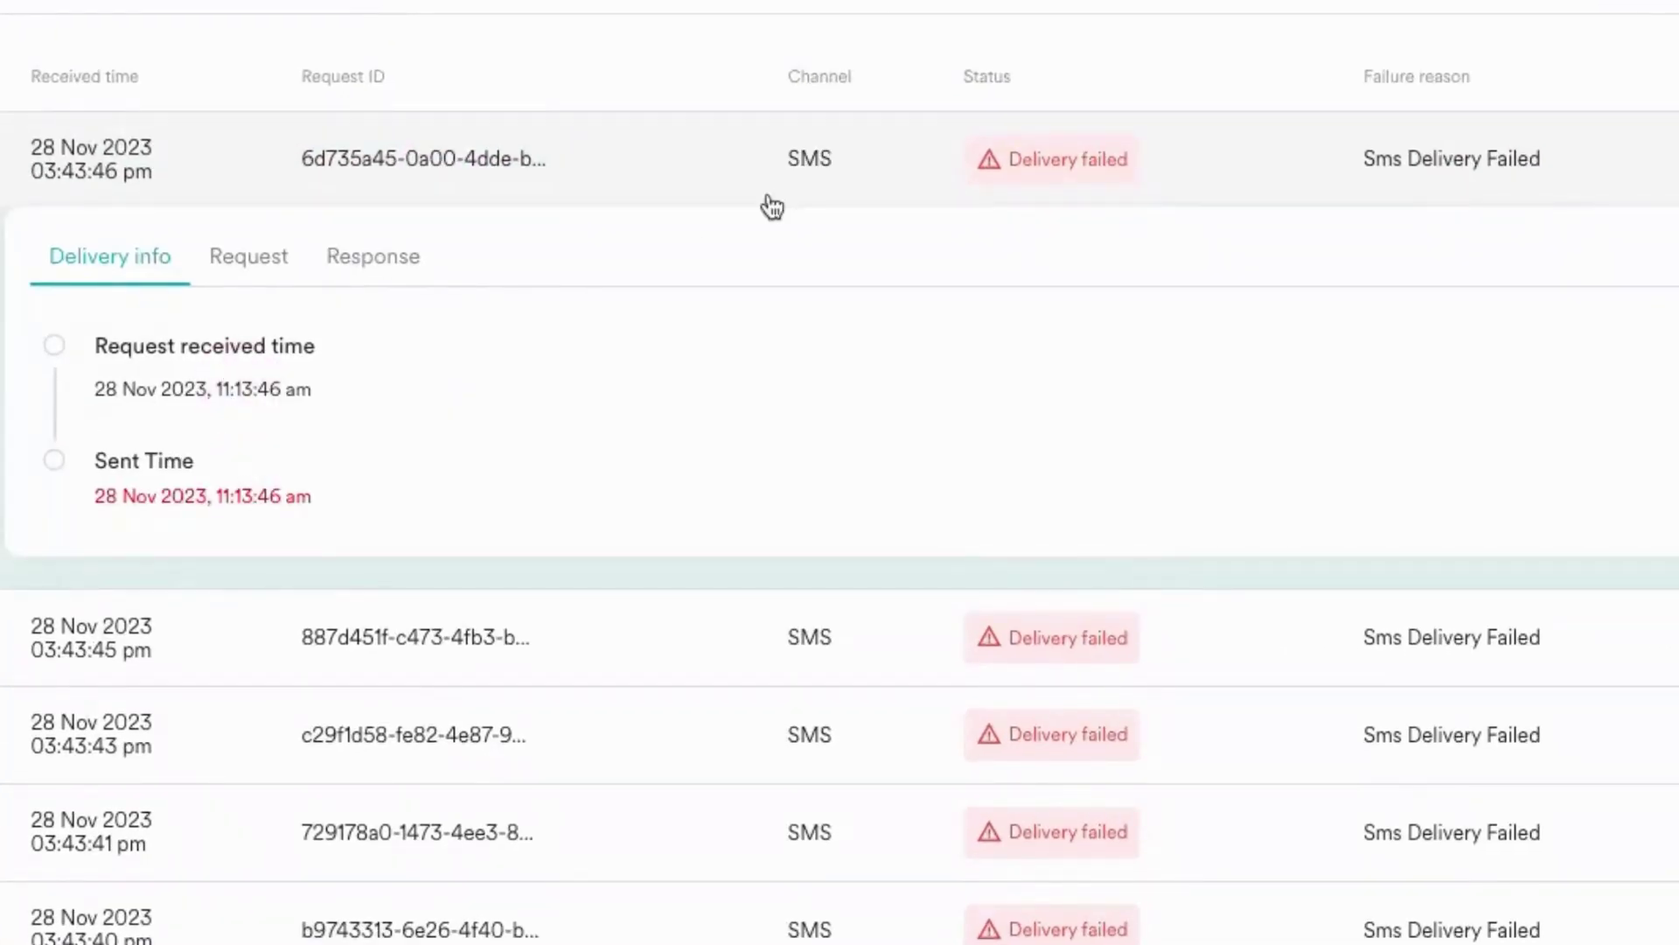
click(830, 185)
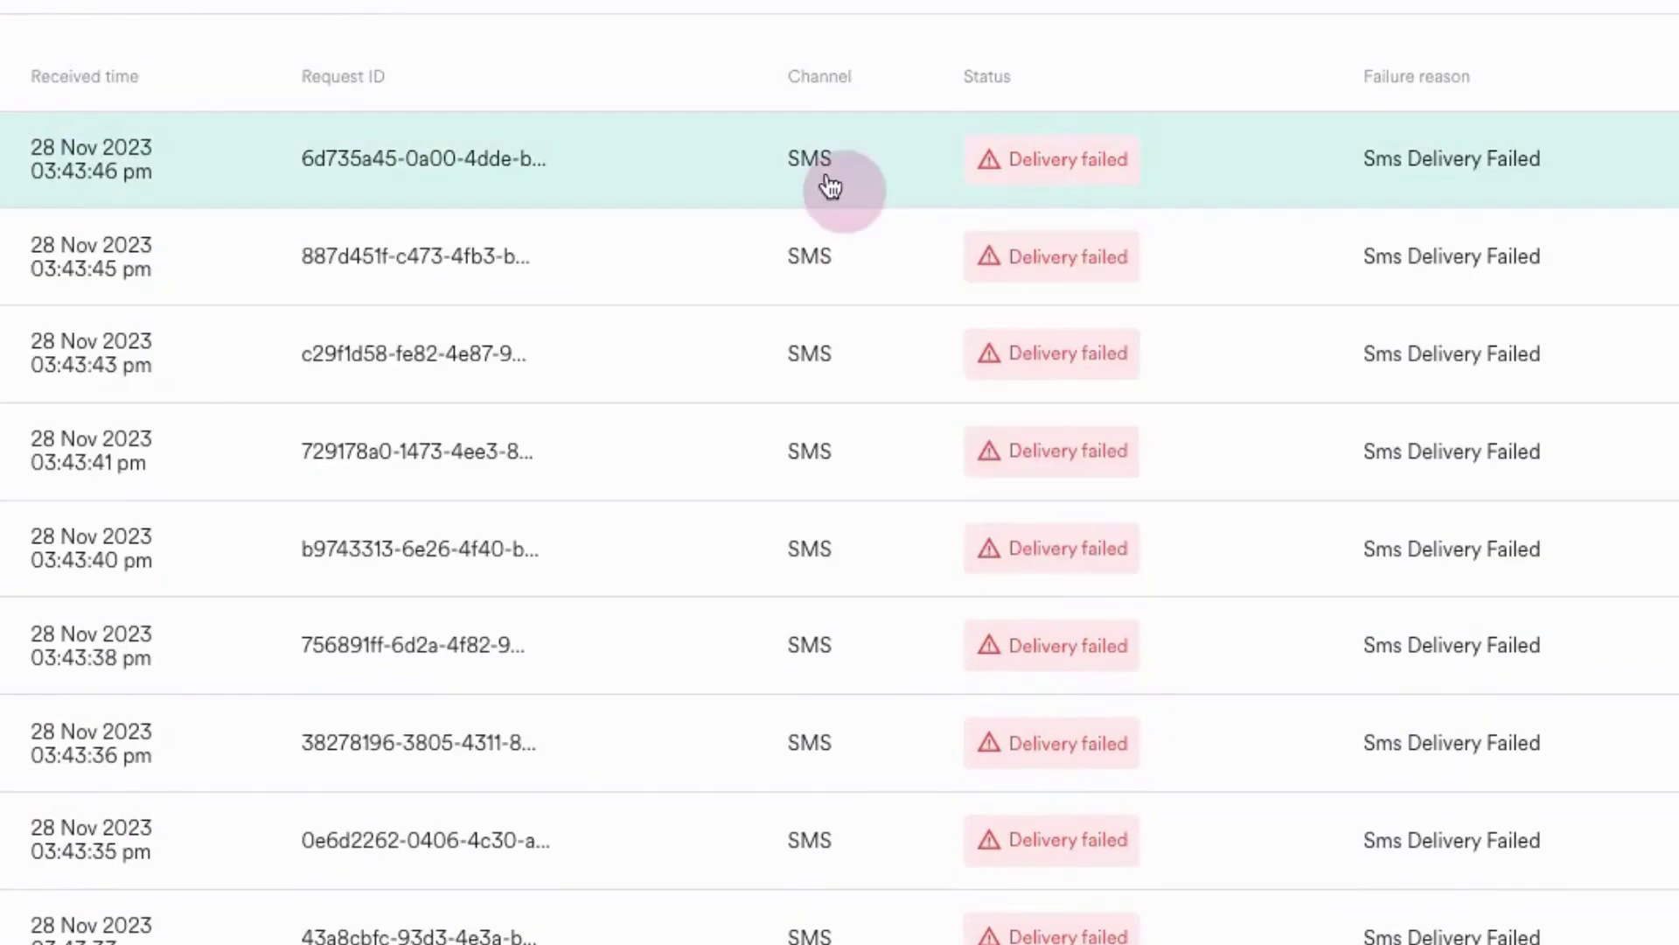
click(1195, 168)
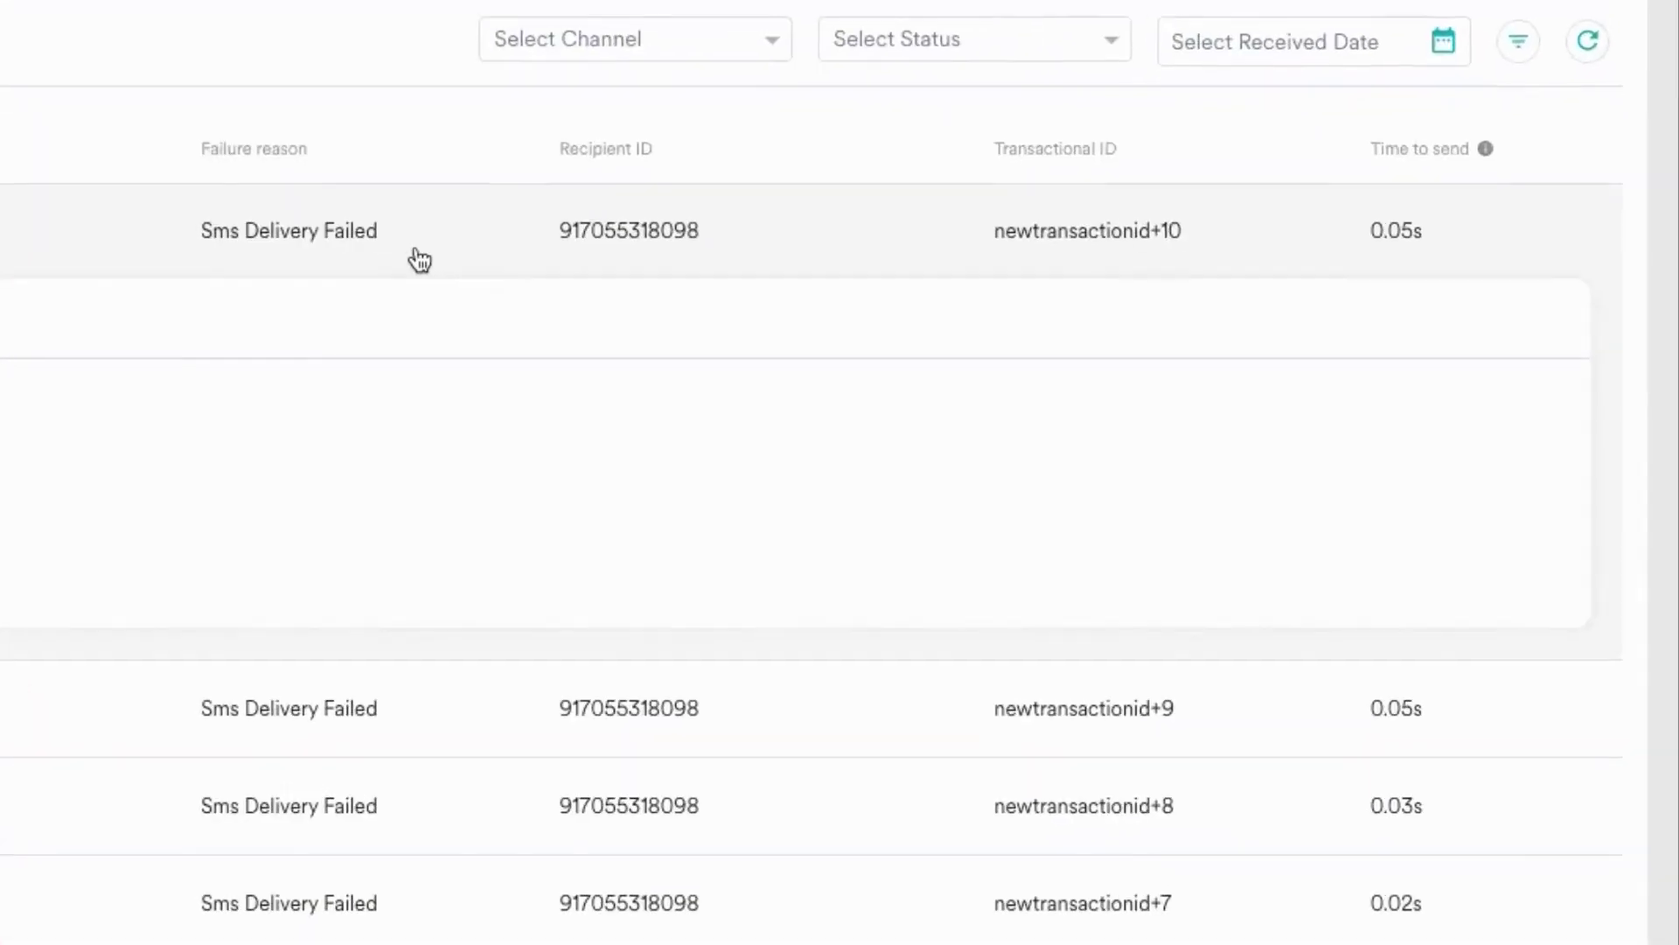
click(1394, 256)
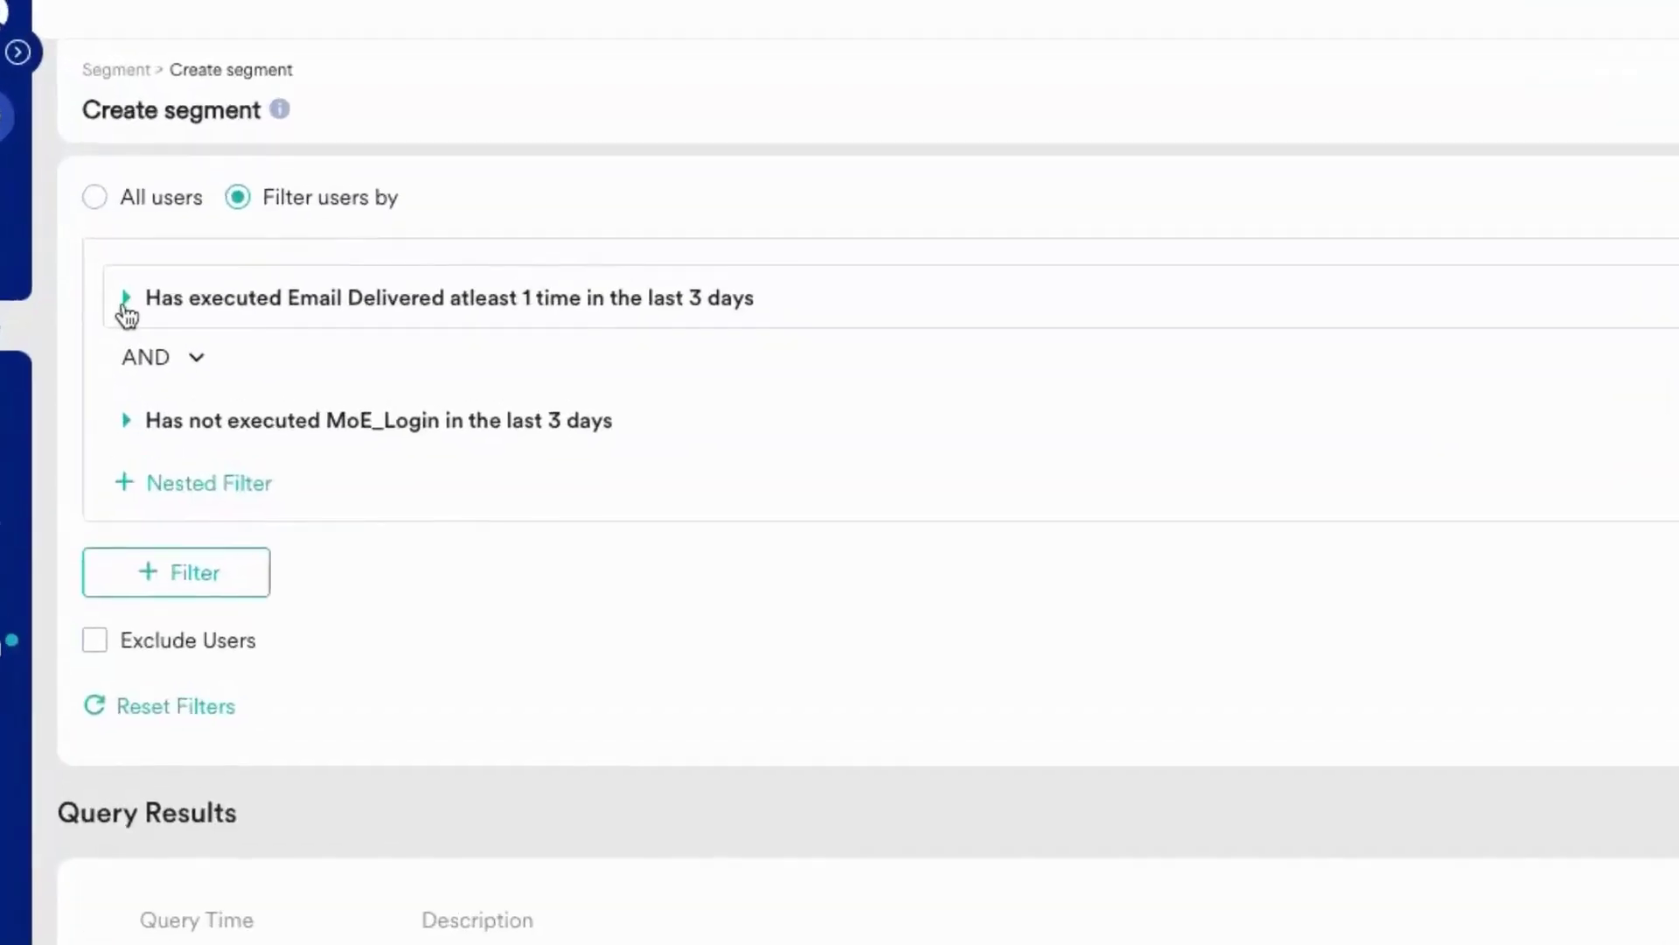
Set the first filter to users who executed Email Delivered at least once in 3 days
click(126, 299)
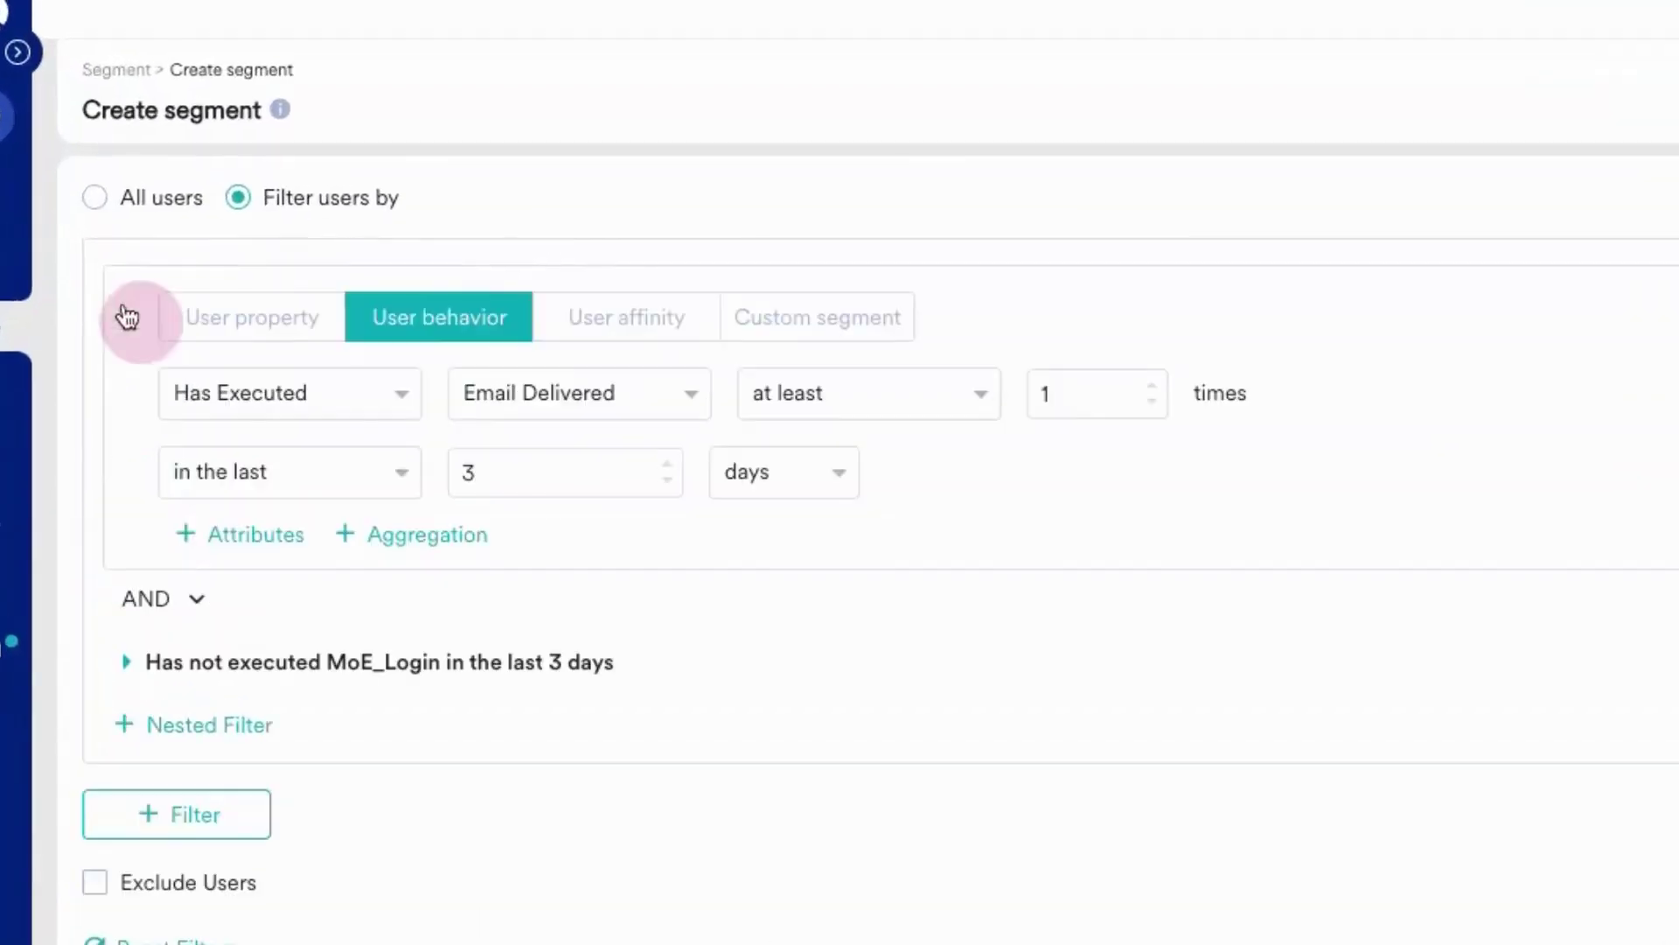
click(419, 328)
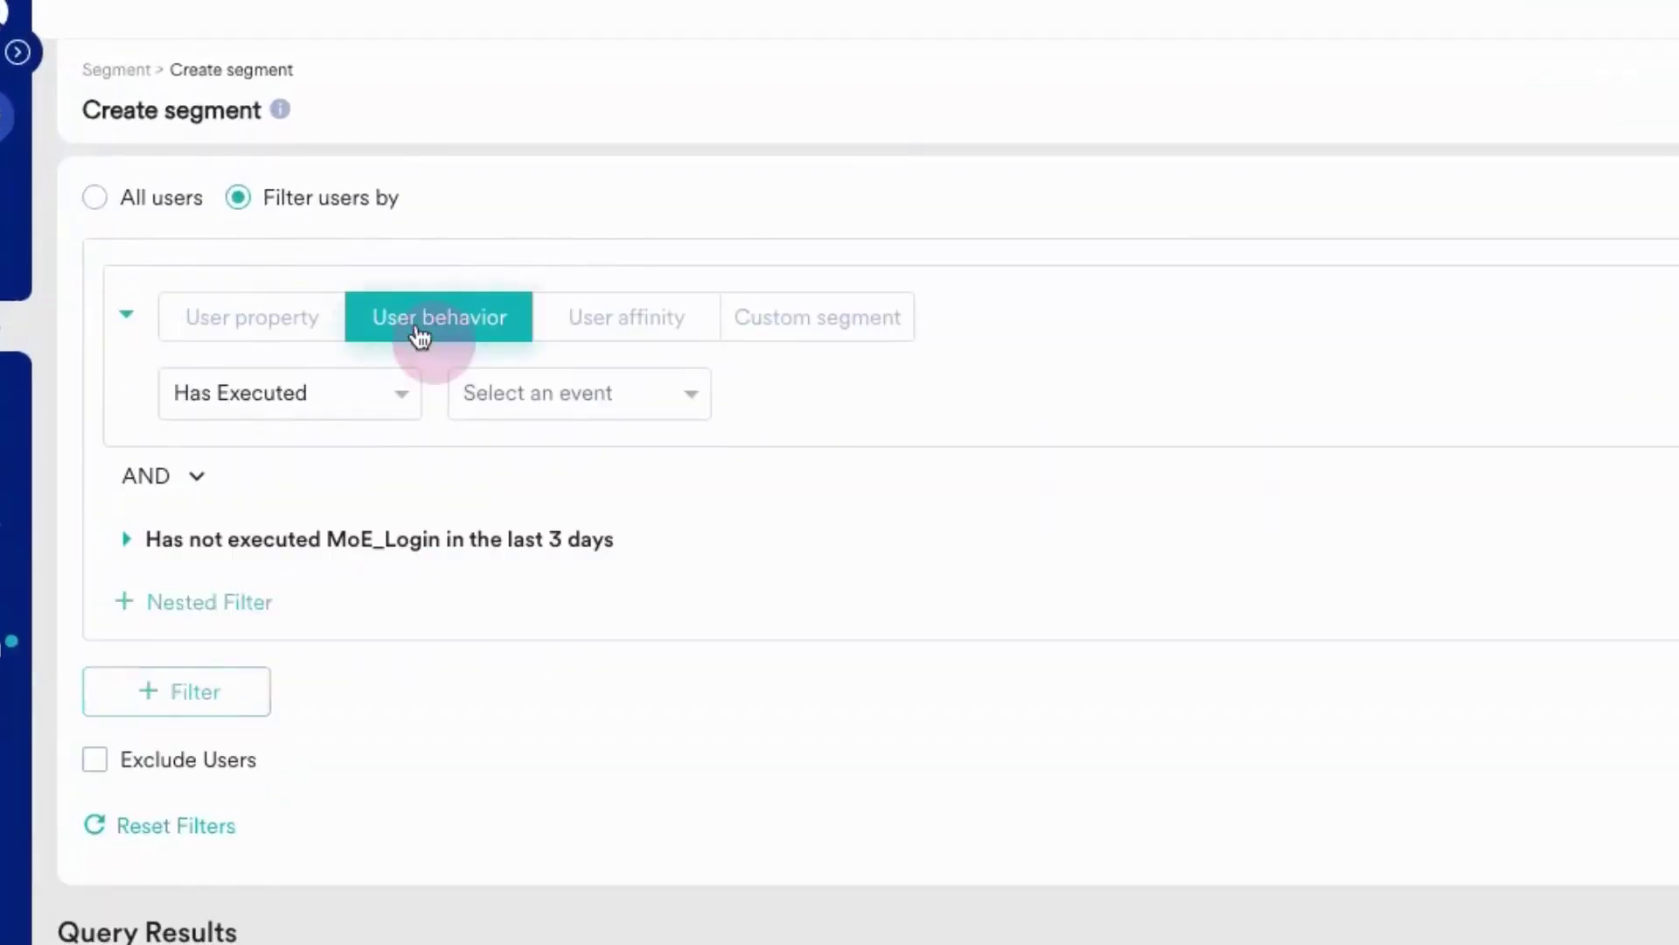
click(355, 399)
click(564, 399)
text(email)
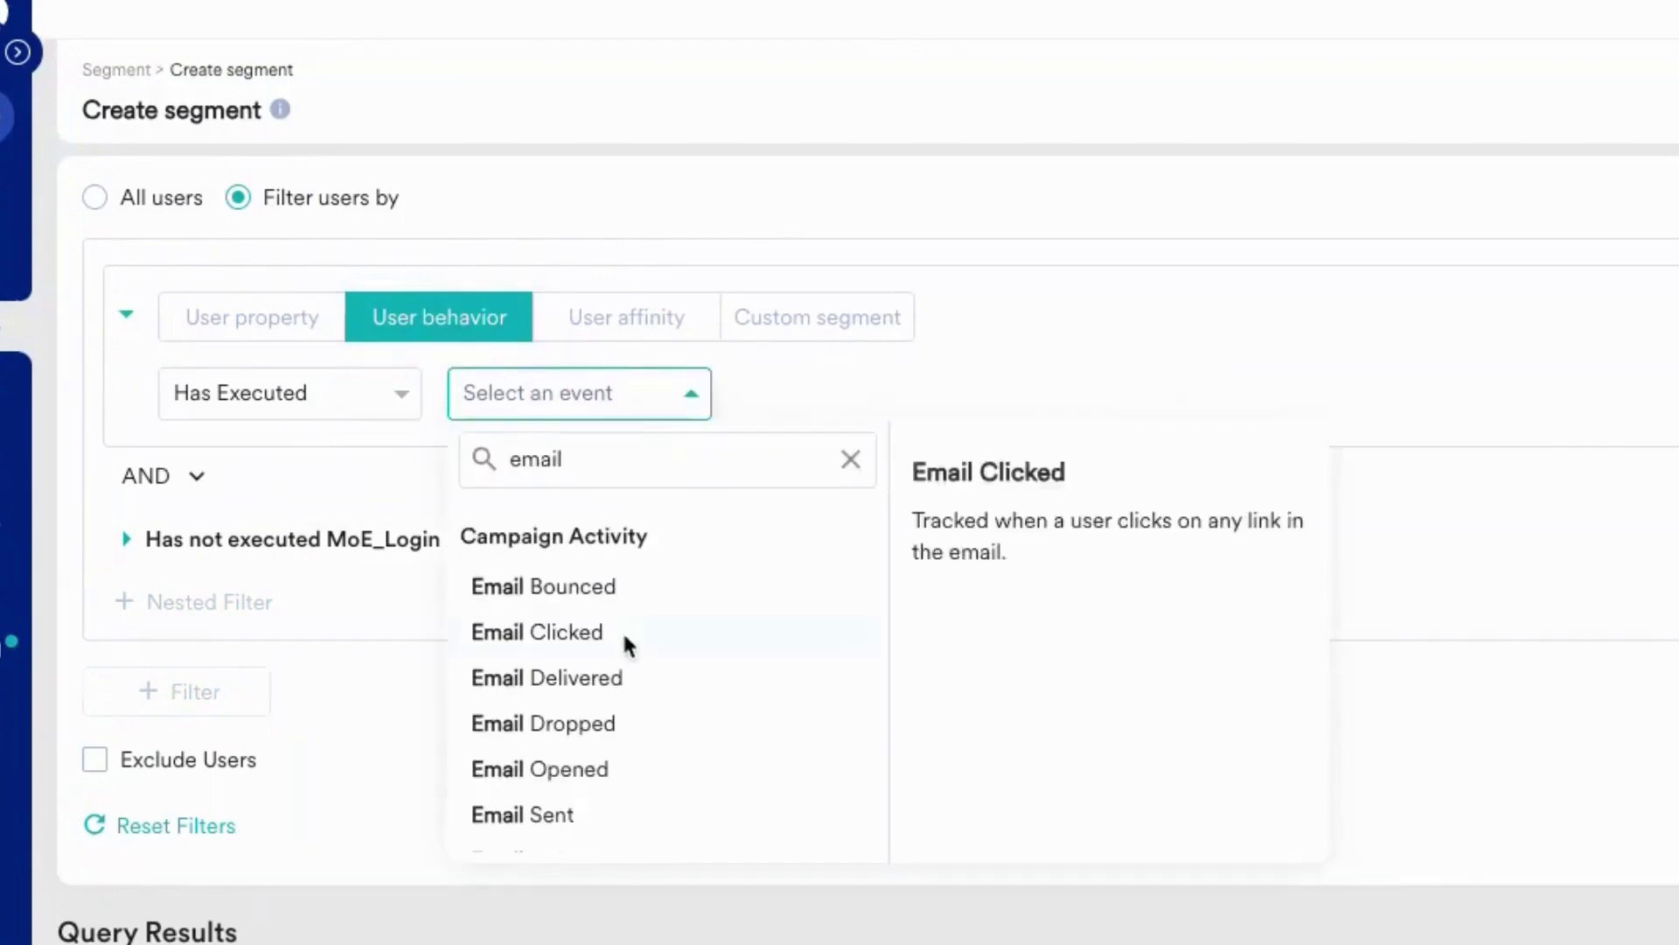
click(624, 679)
text(3)
click(1135, 408)
click(551, 475)
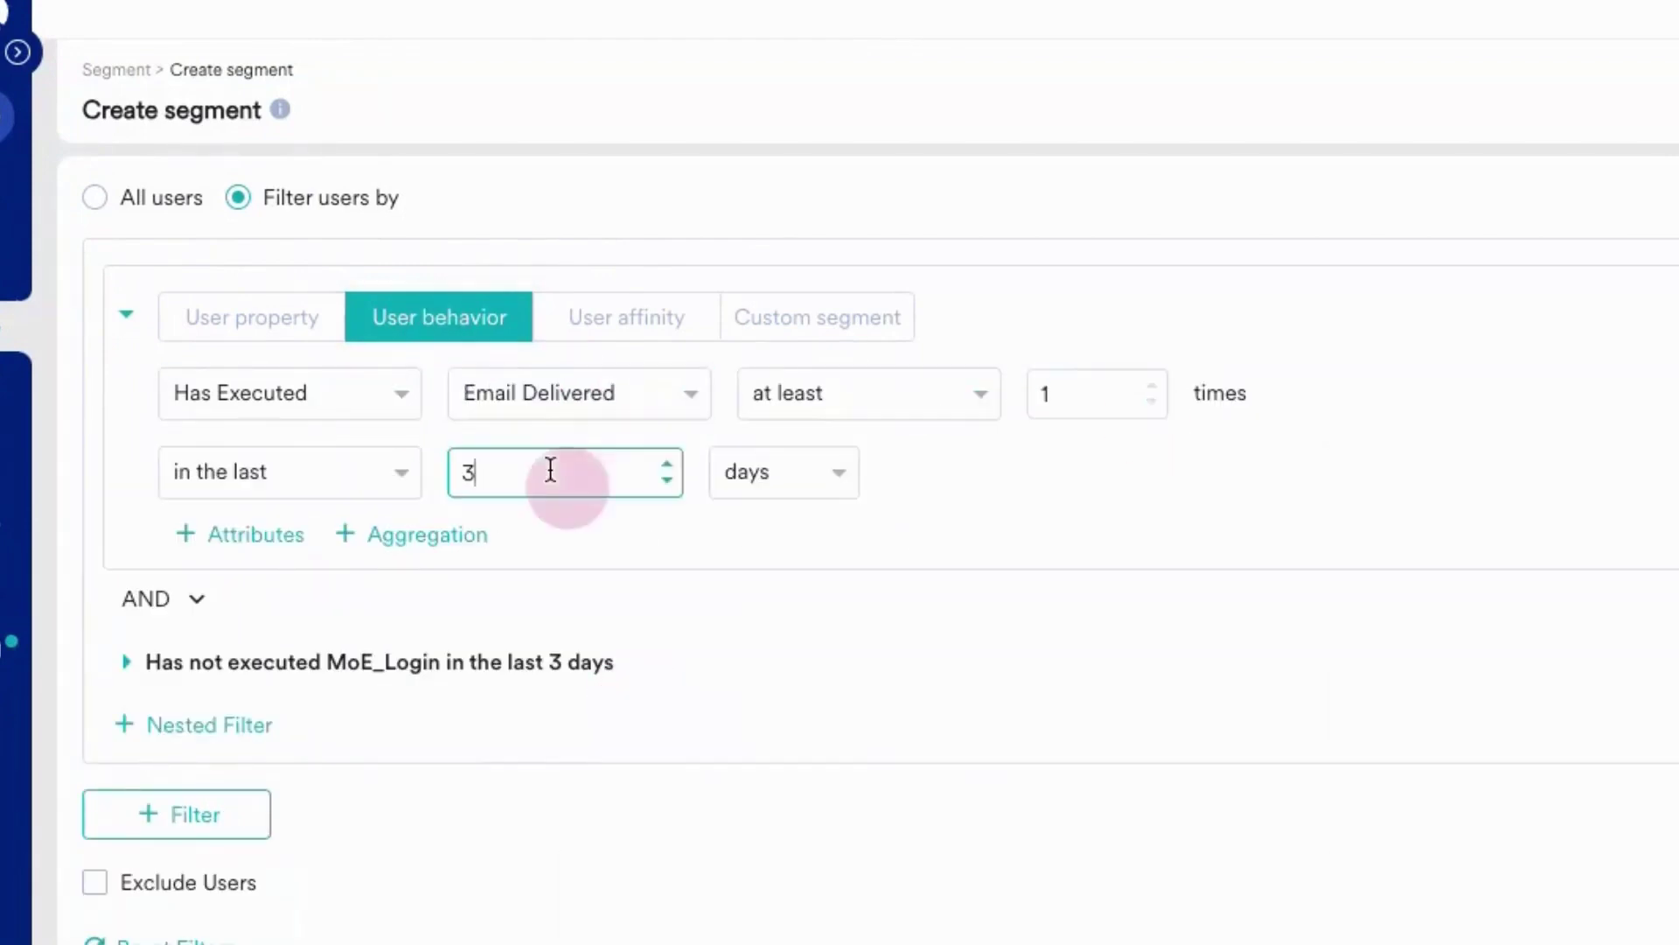
Review the MoE_Login not-executed filter and its day range, then collapse it
click(126, 662)
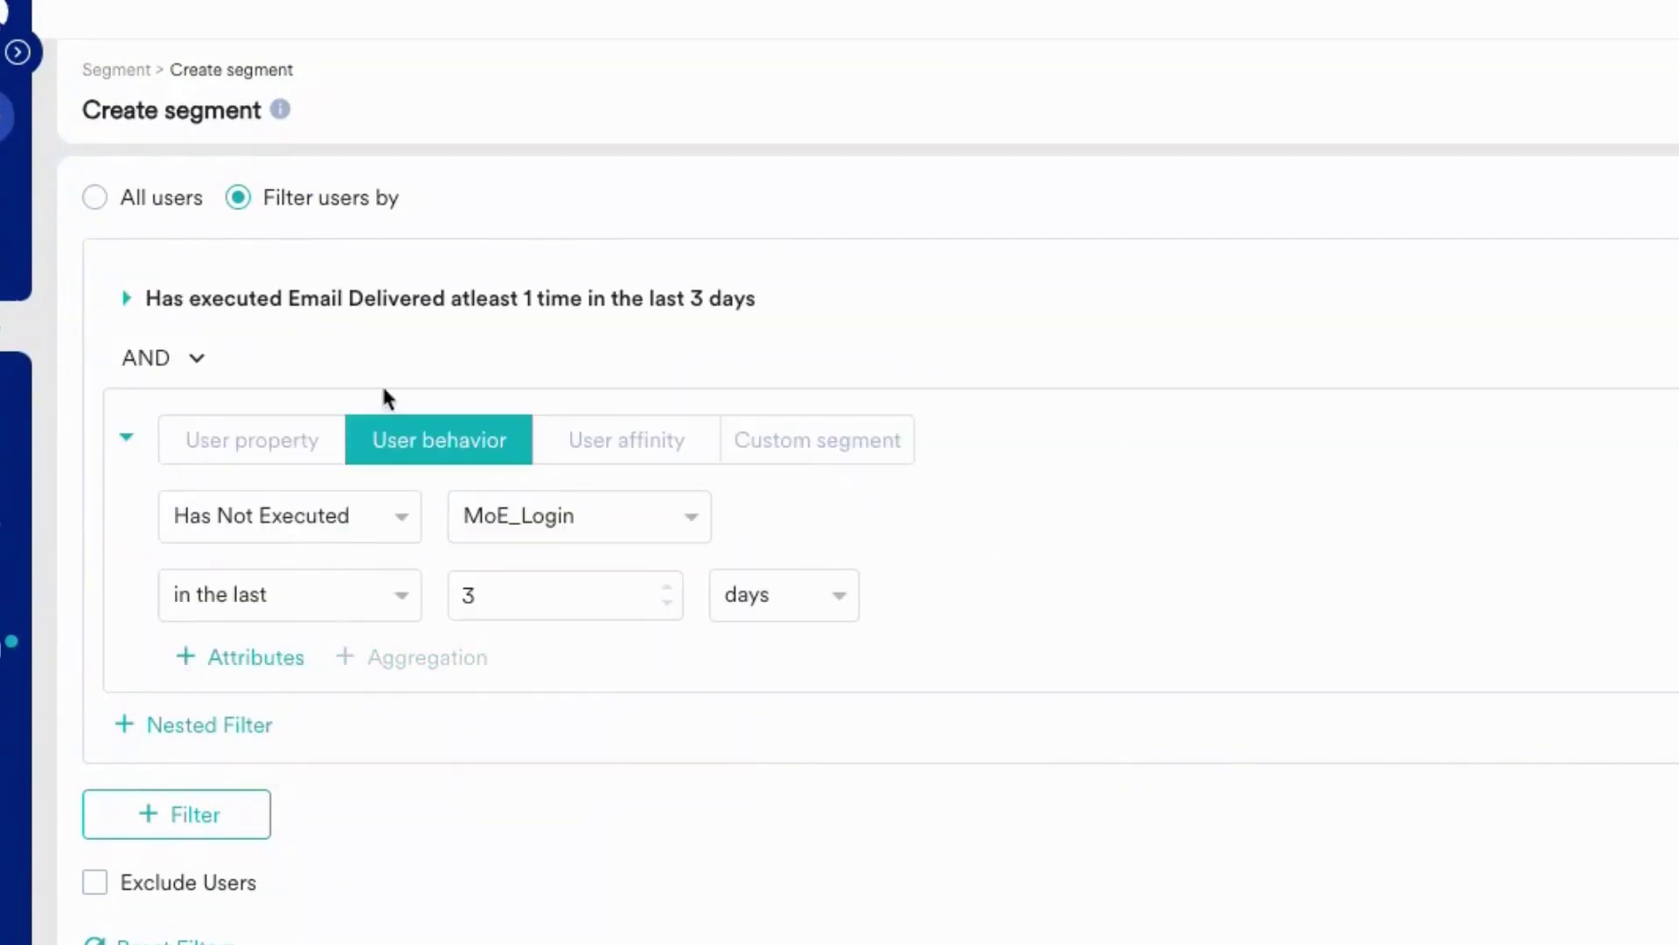
click(339, 517)
click(495, 584)
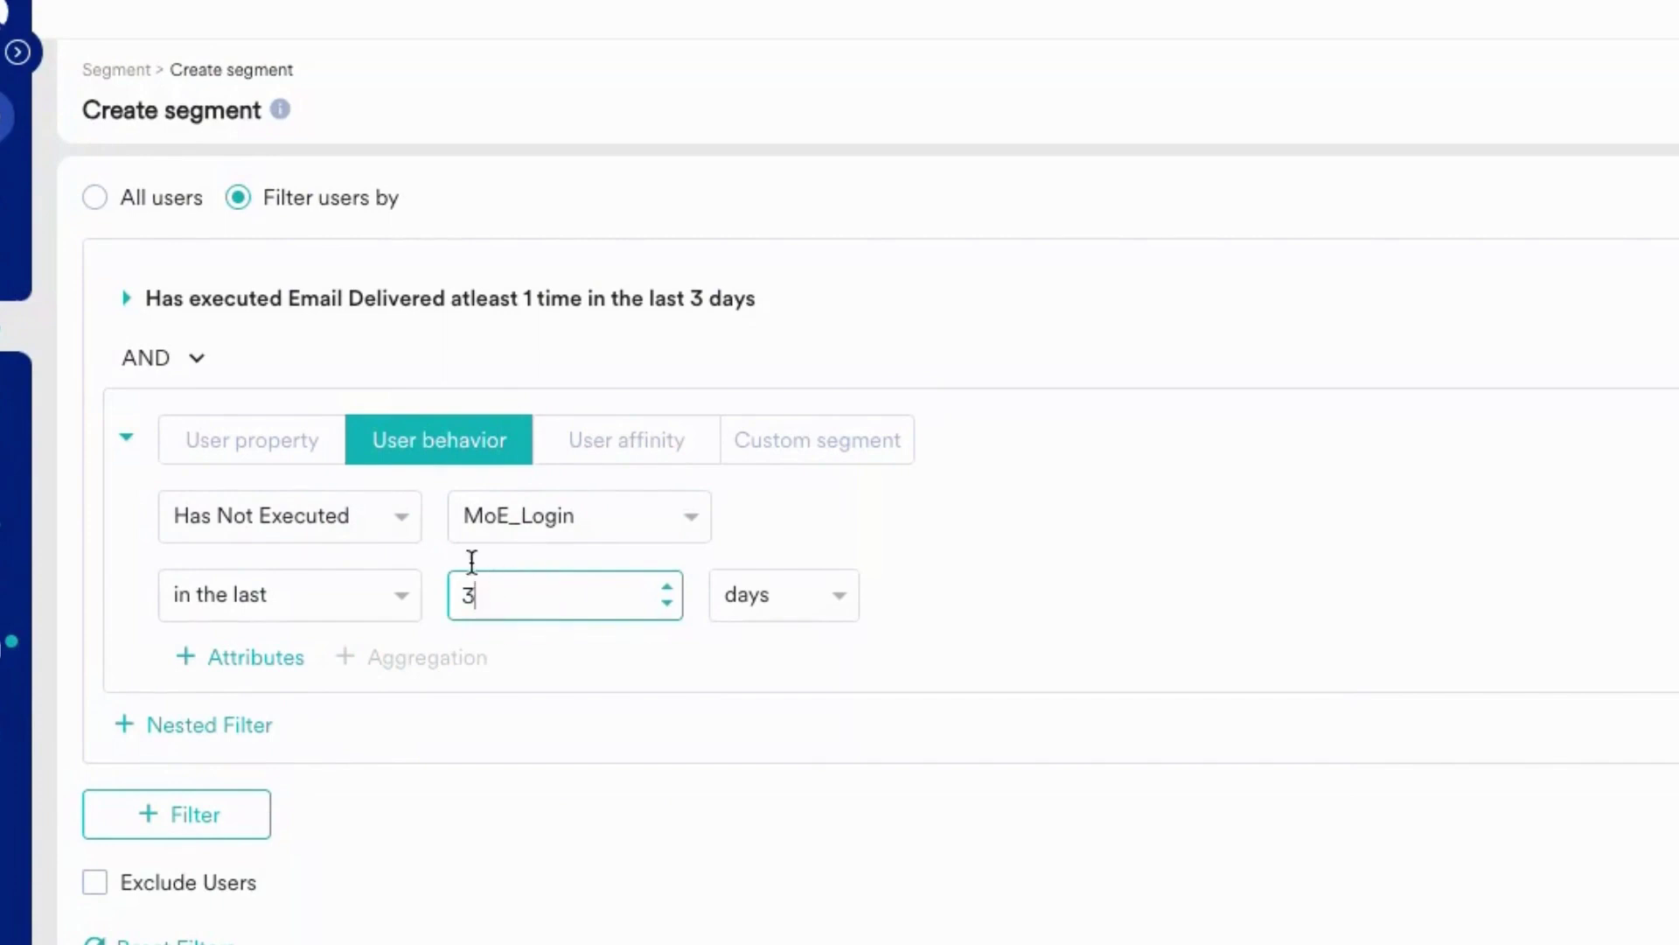
click(127, 439)
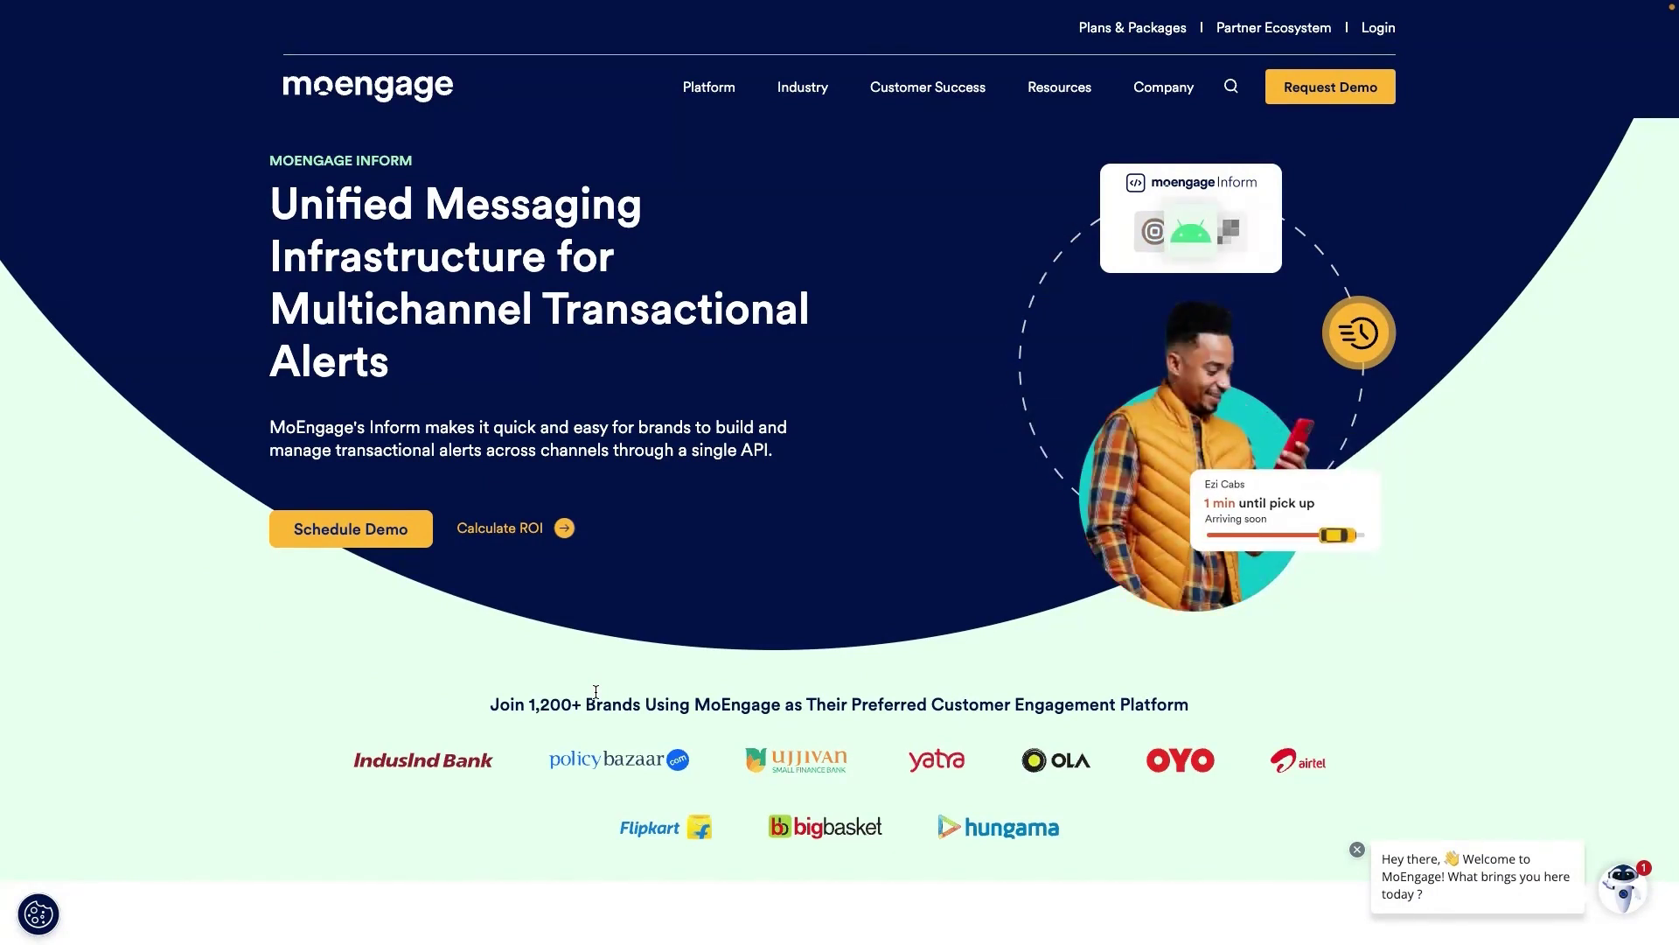
Exit fullscreen so the Inform landing page shows inside the browser window
key(F11)
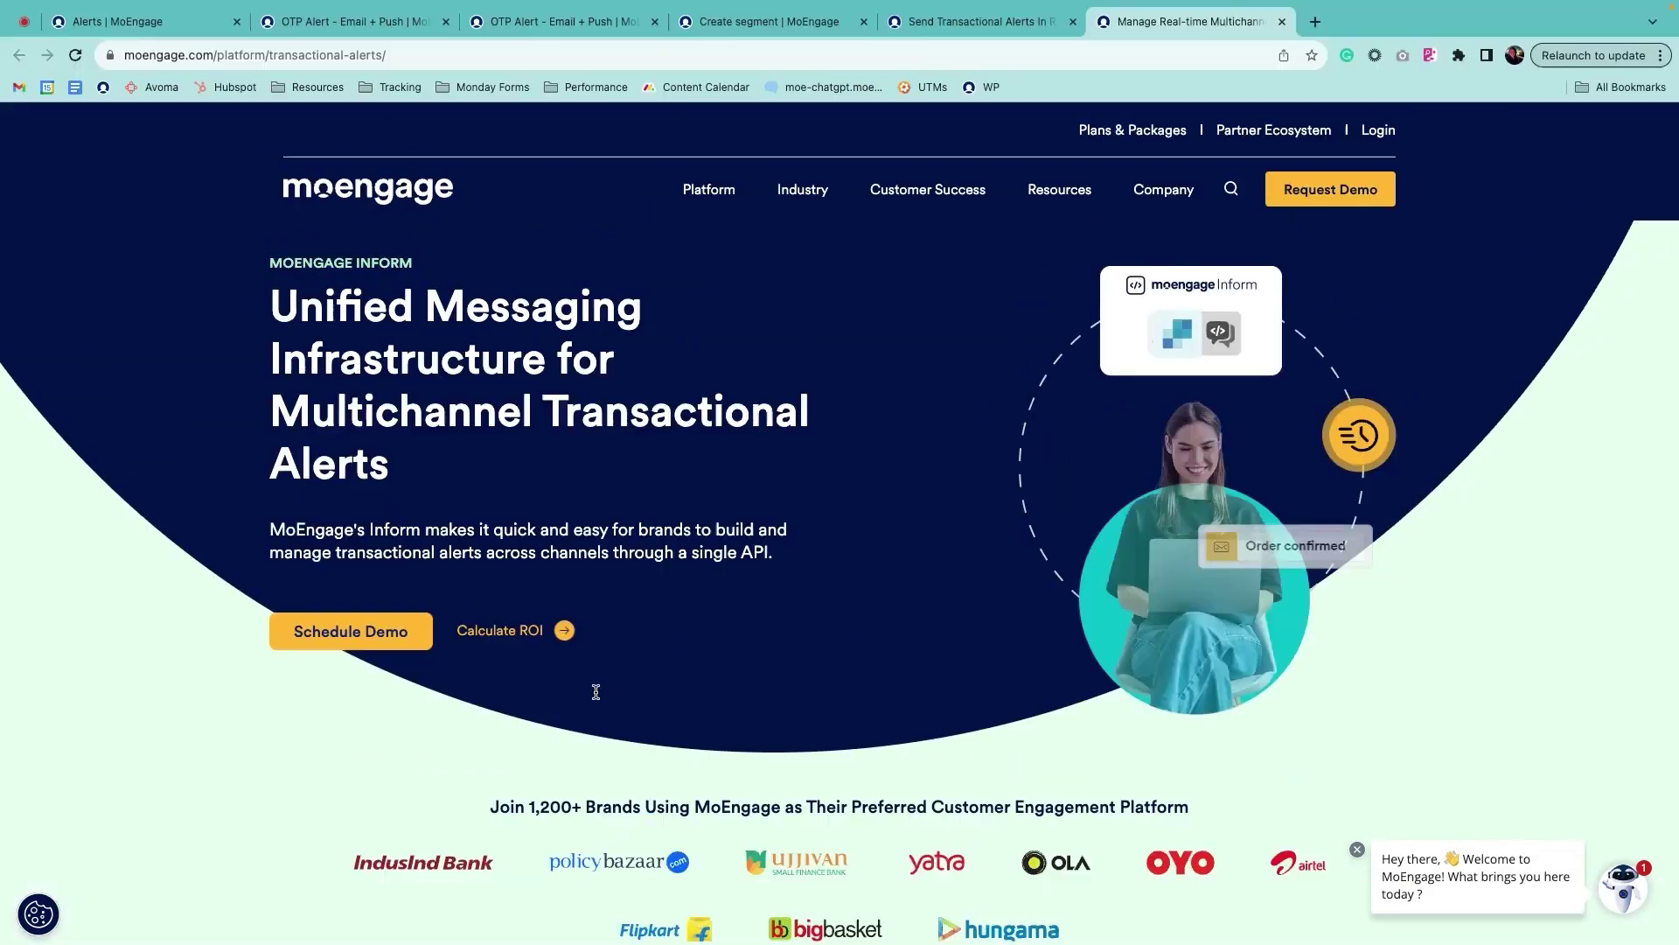